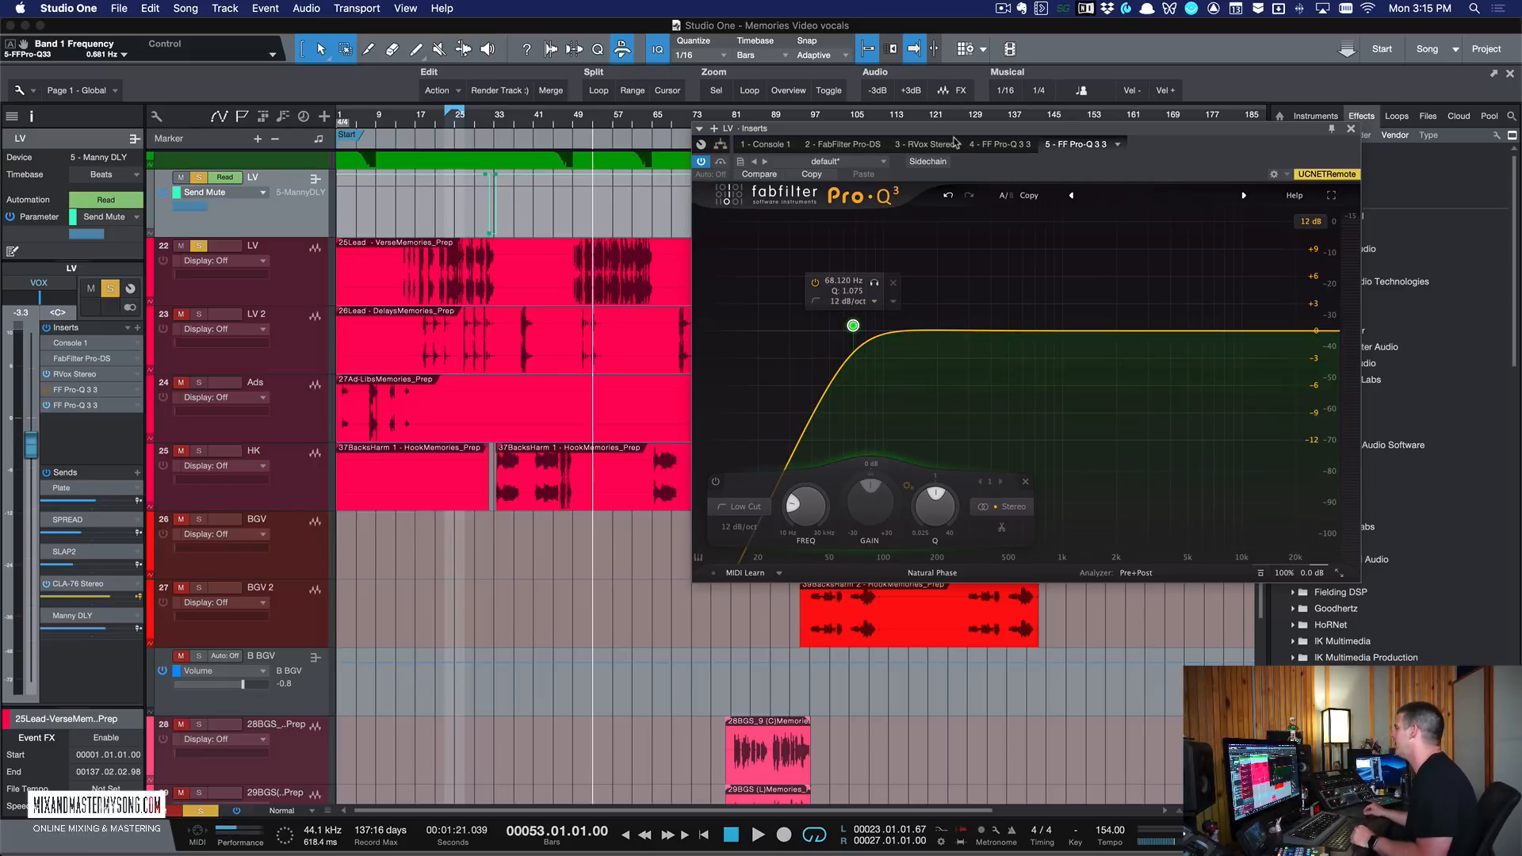
# Step: Audition the low-cut band and set it to about 84 Hz with a 12 dB/oct slope and Q of 1.090
pyautogui.moveTo(953, 133); pyautogui.dragTo(1006, 127)
pyautogui.scroll(1, 859, 341)
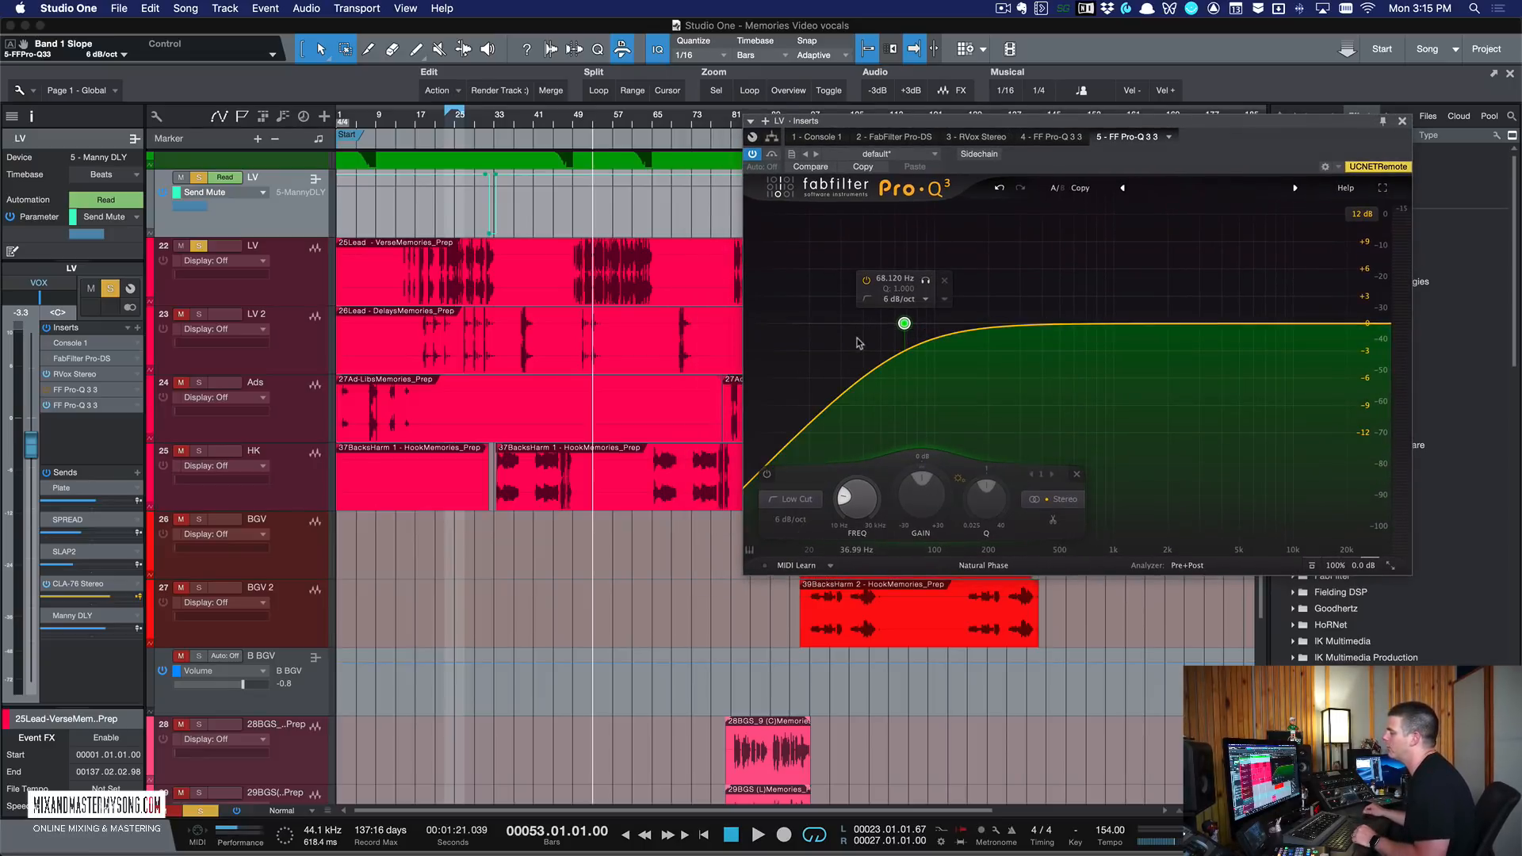
pyautogui.scroll(-1, 886, 294)
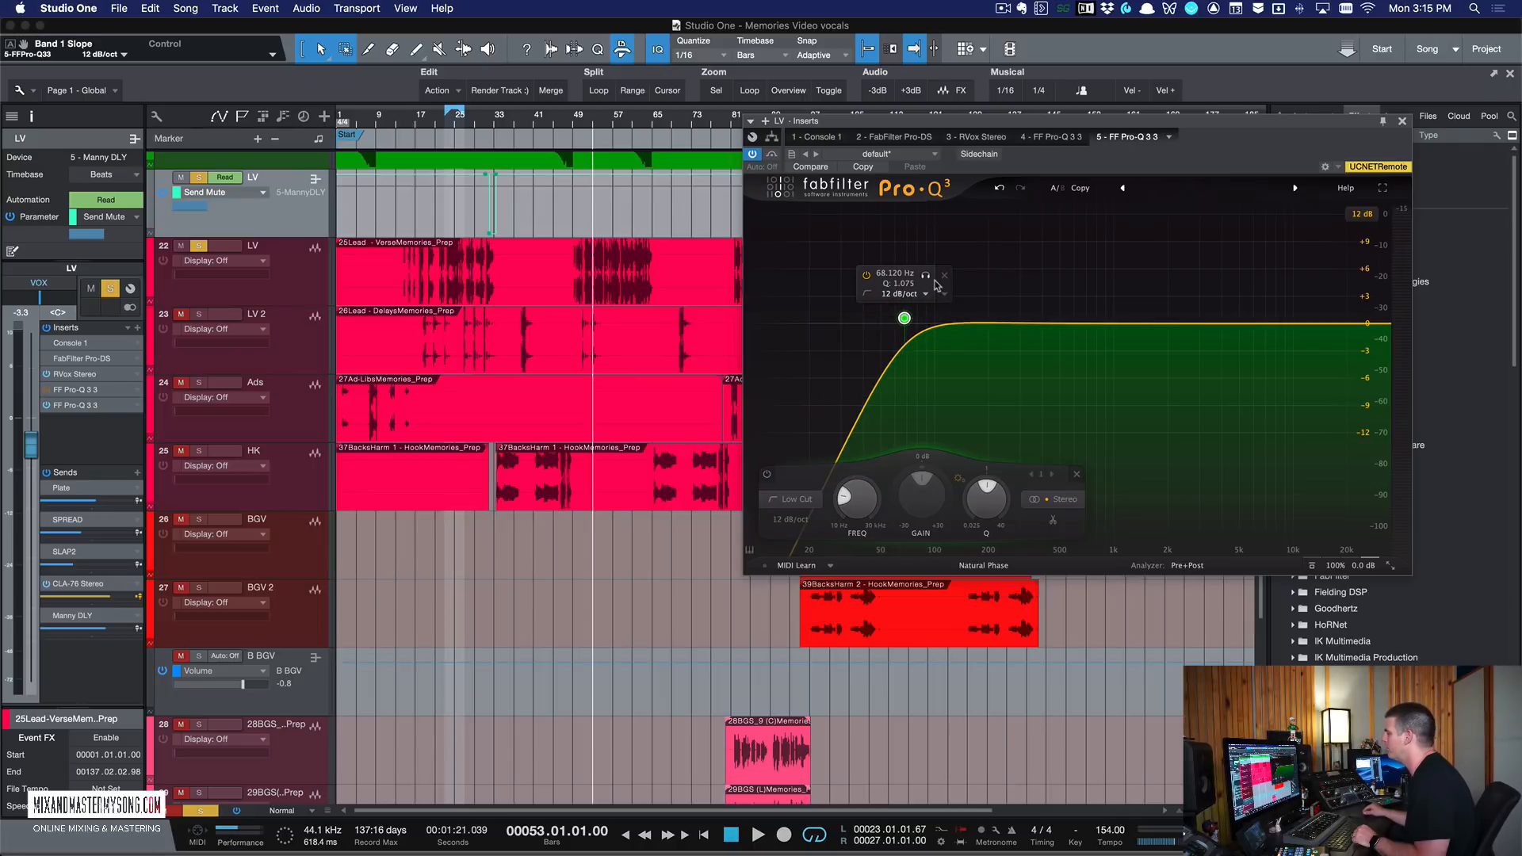
pyautogui.click(925, 276)
pyautogui.click(925, 276)
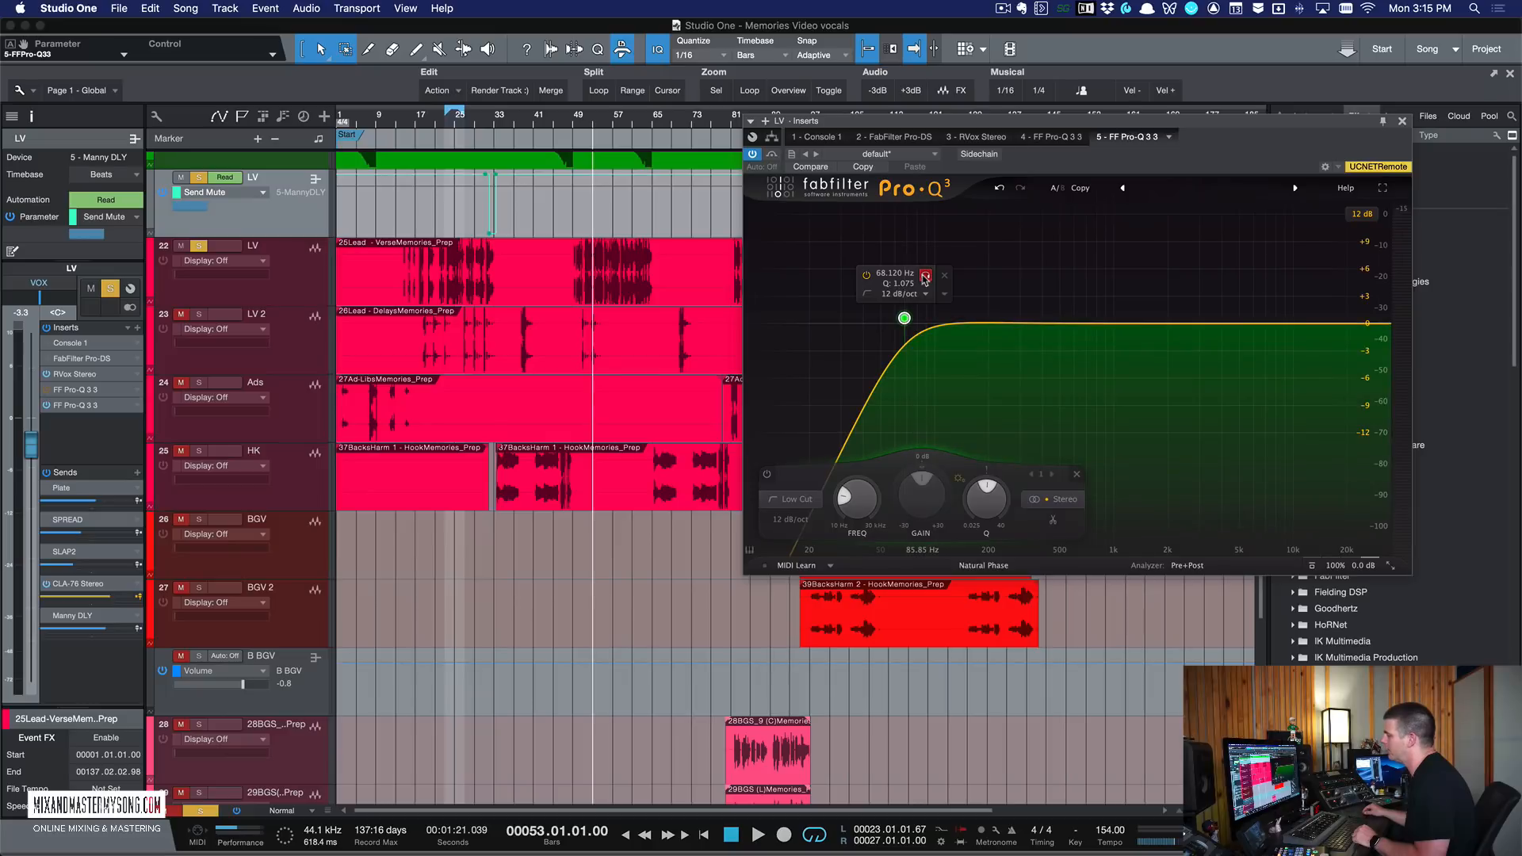
pyautogui.moveTo(925, 277); pyautogui.dragTo(915, 286)
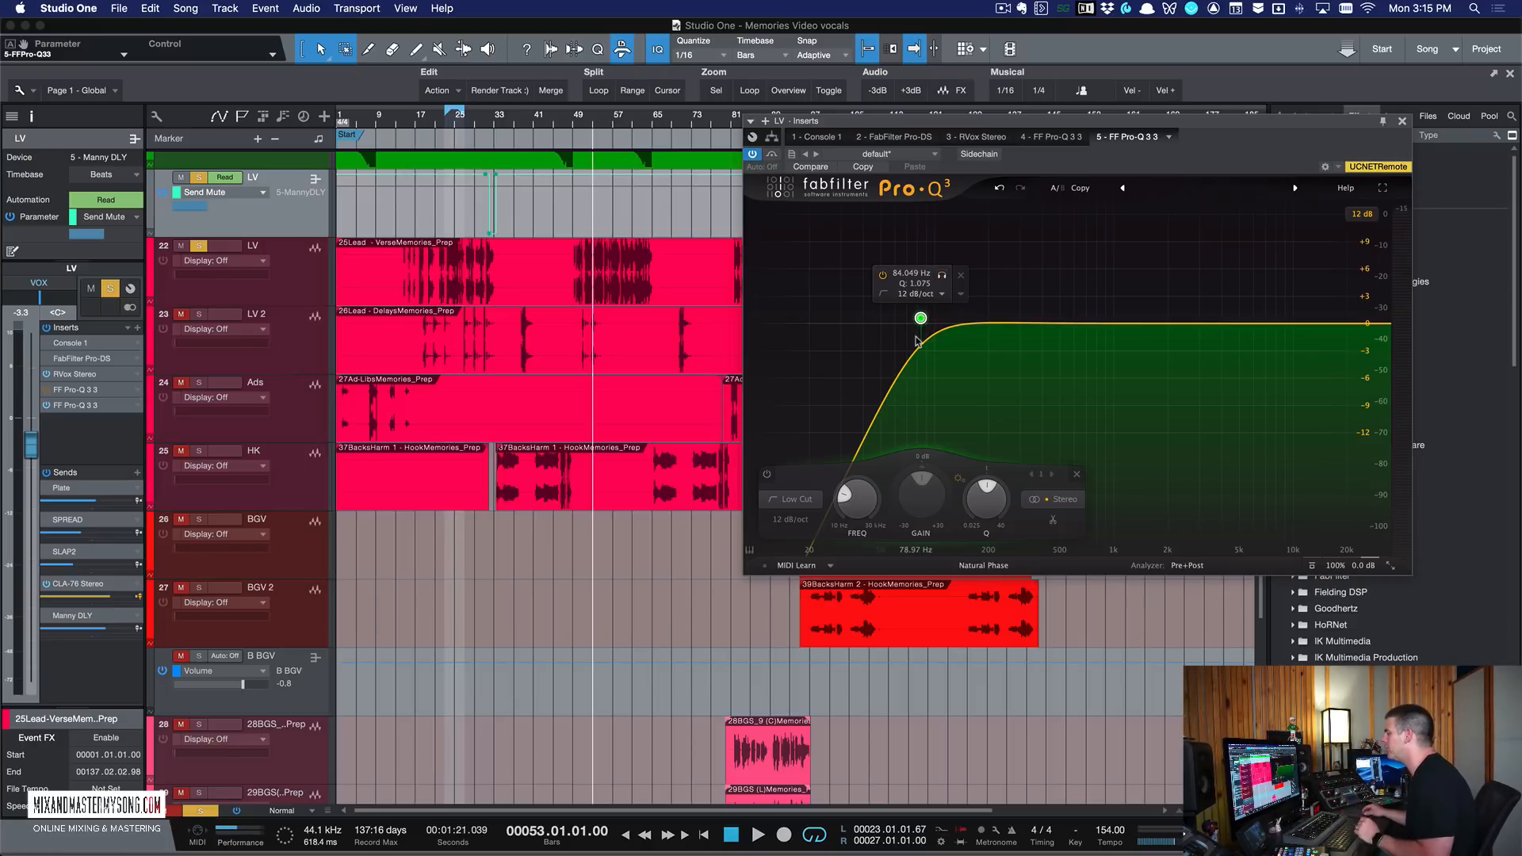
pyautogui.moveTo(920, 320)
pyautogui.mouseDown()
pyautogui.moveTo(948, 317)
pyautogui.moveTo(915, 318)
pyautogui.mouseUp()
pyautogui.scroll(-1, 915, 318)
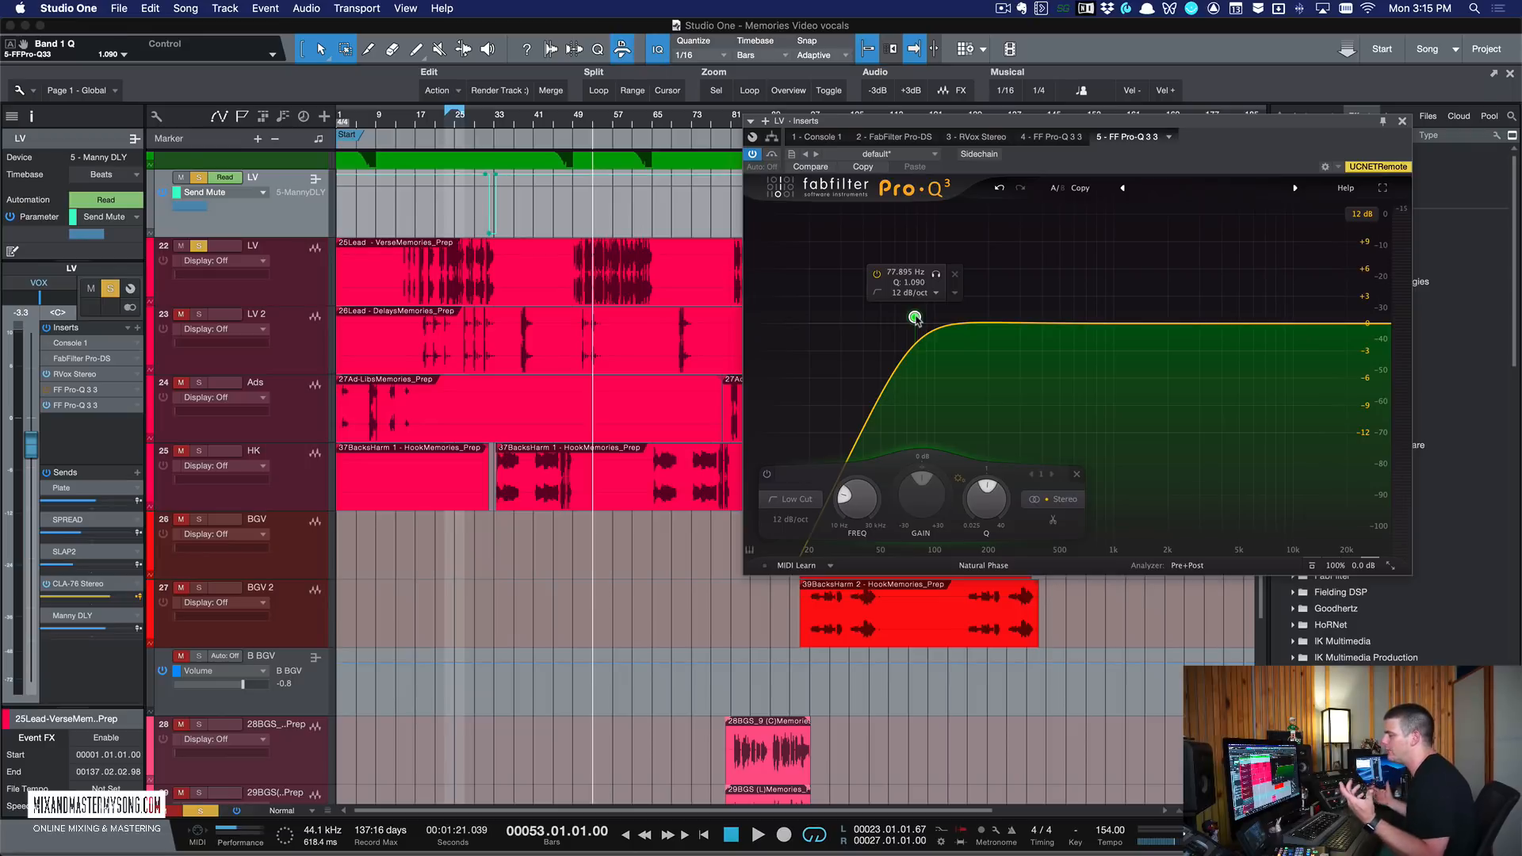
pyautogui.moveTo(916, 318); pyautogui.dragTo(921, 317)
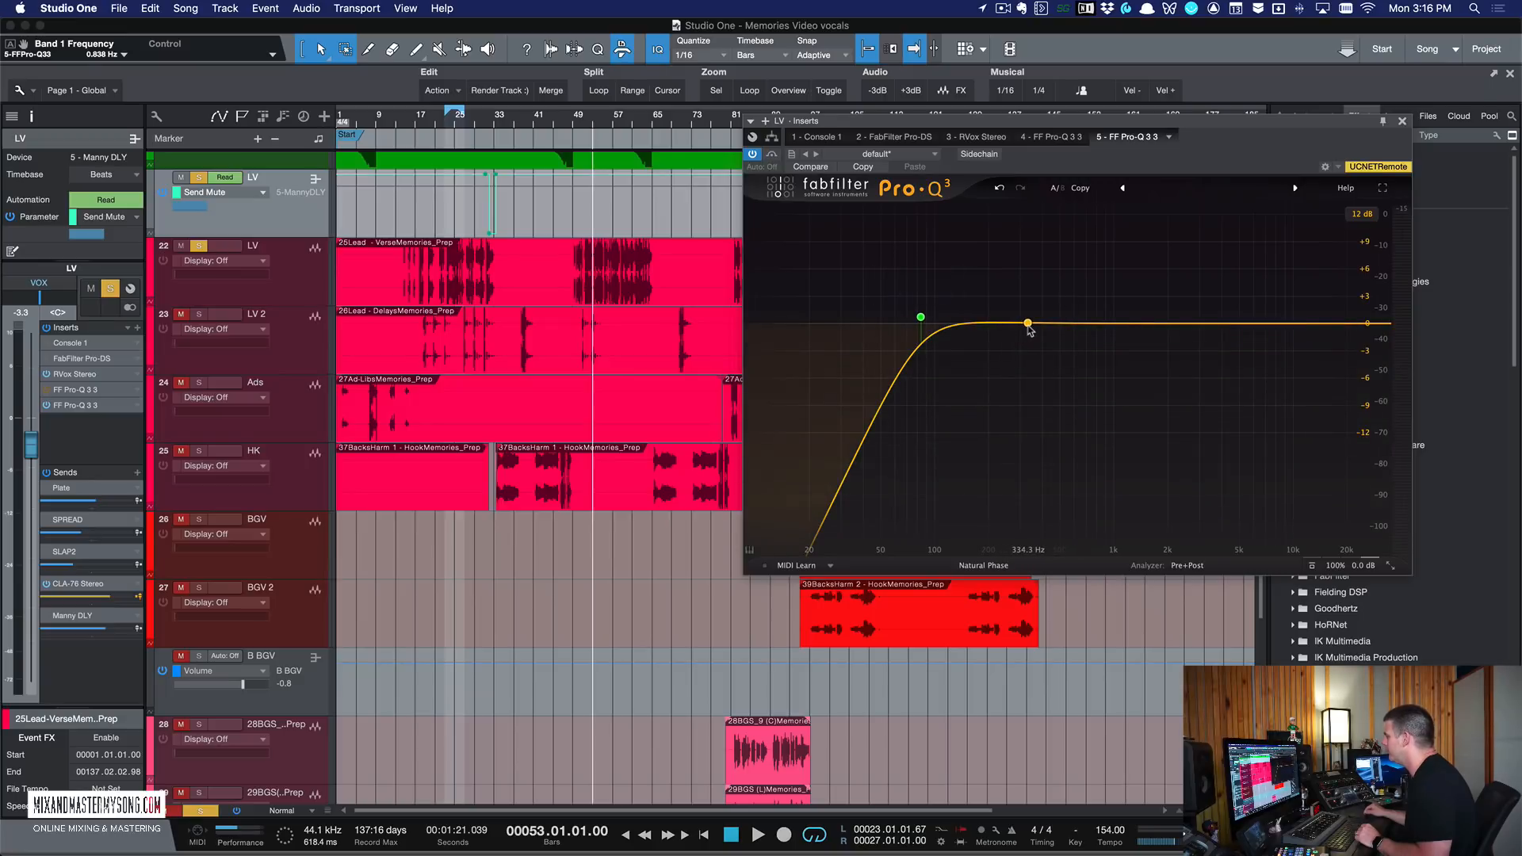
# Step: Add a bell band with Q 3.208 and sweep it soloed during playback to about 474 Hz
pyautogui.click(993, 325)
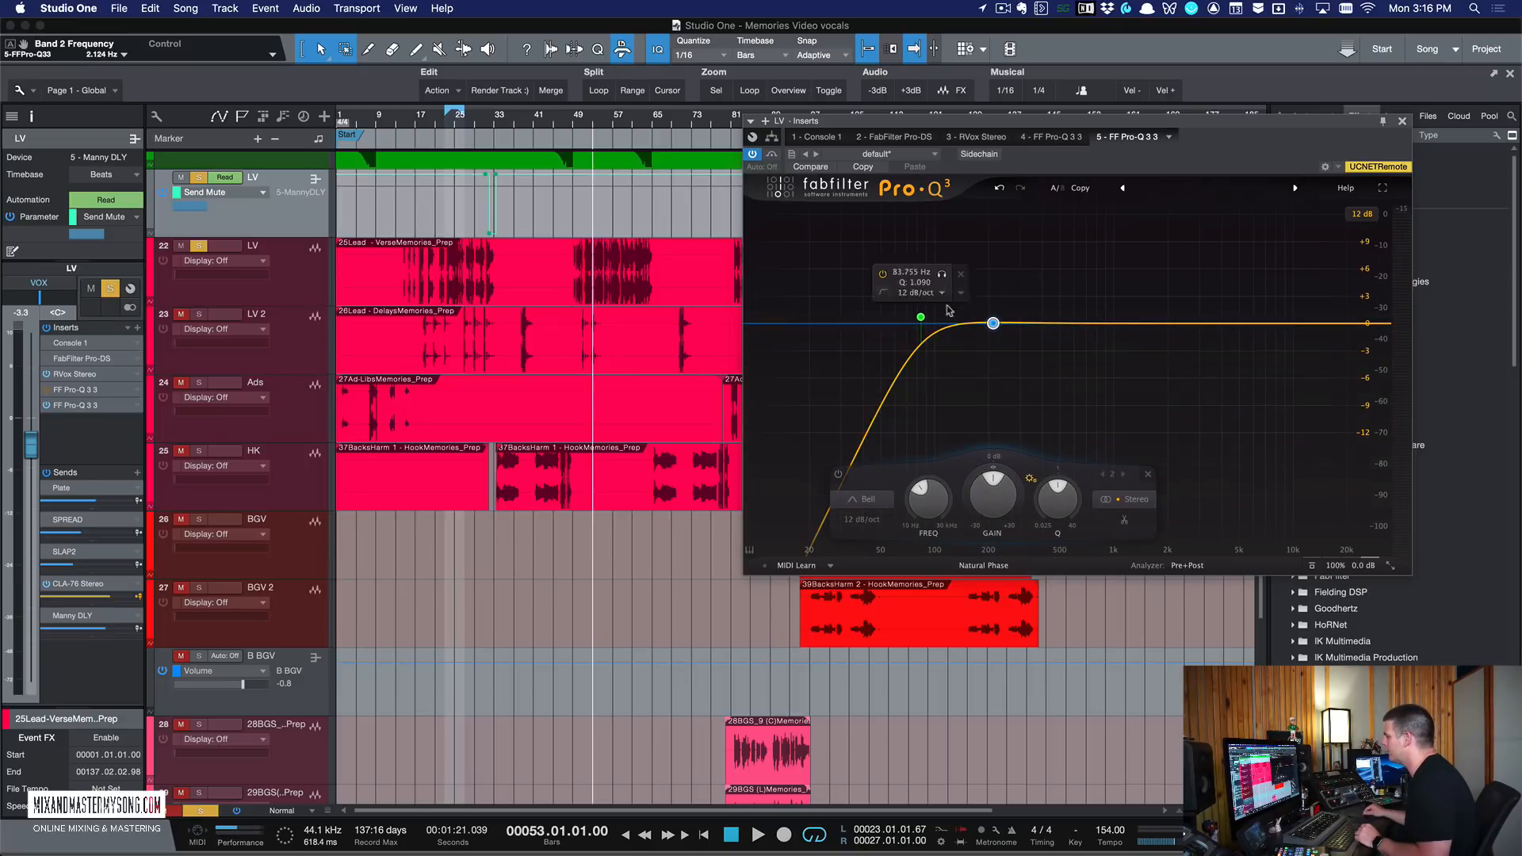
pyautogui.click(1015, 281)
pyautogui.scroll(10, 1016, 283)
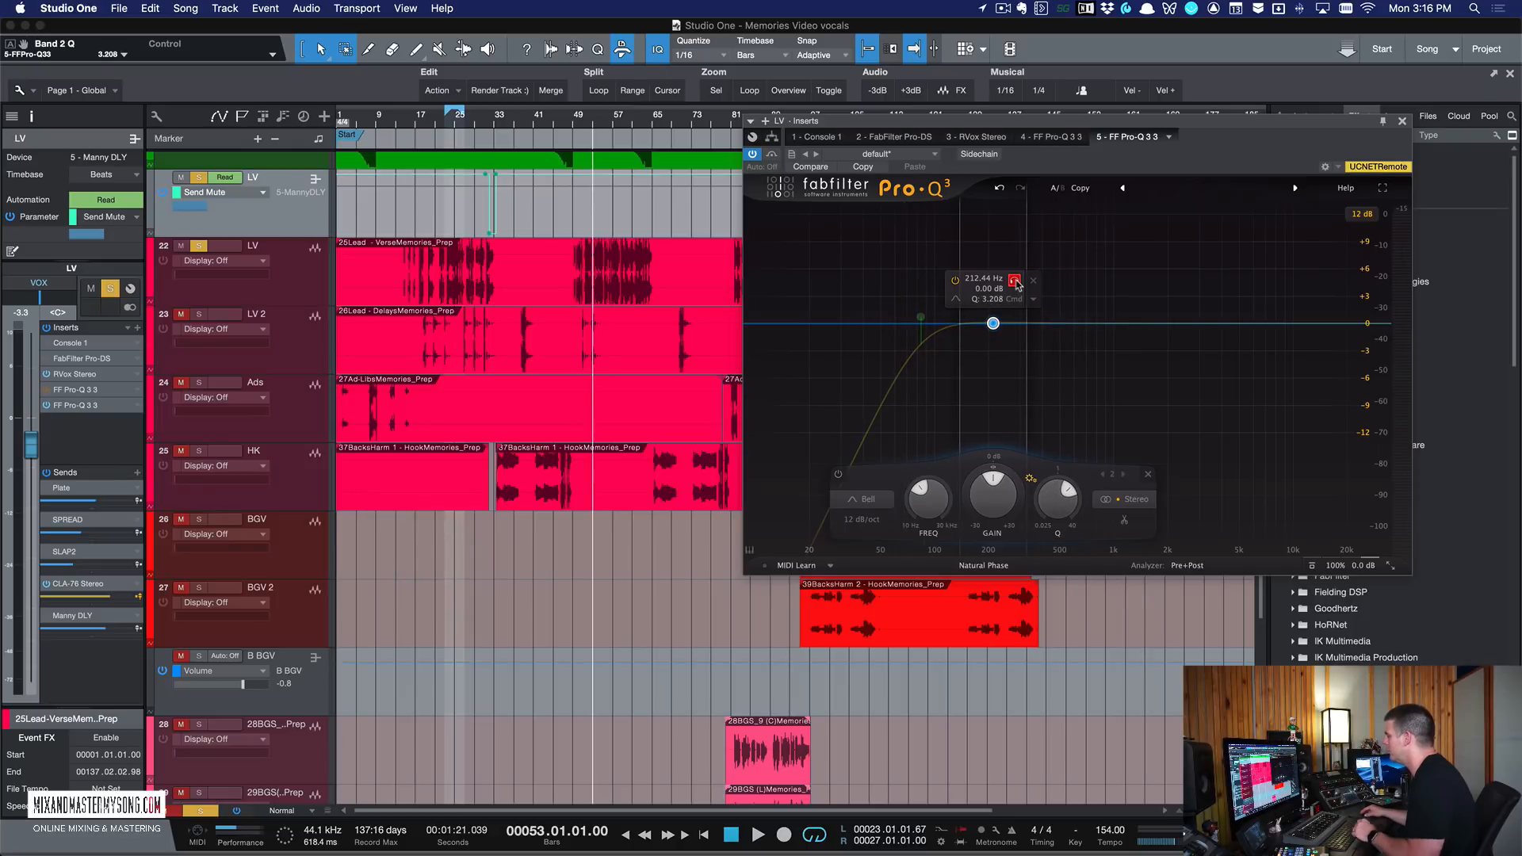
pyautogui.click(1015, 282)
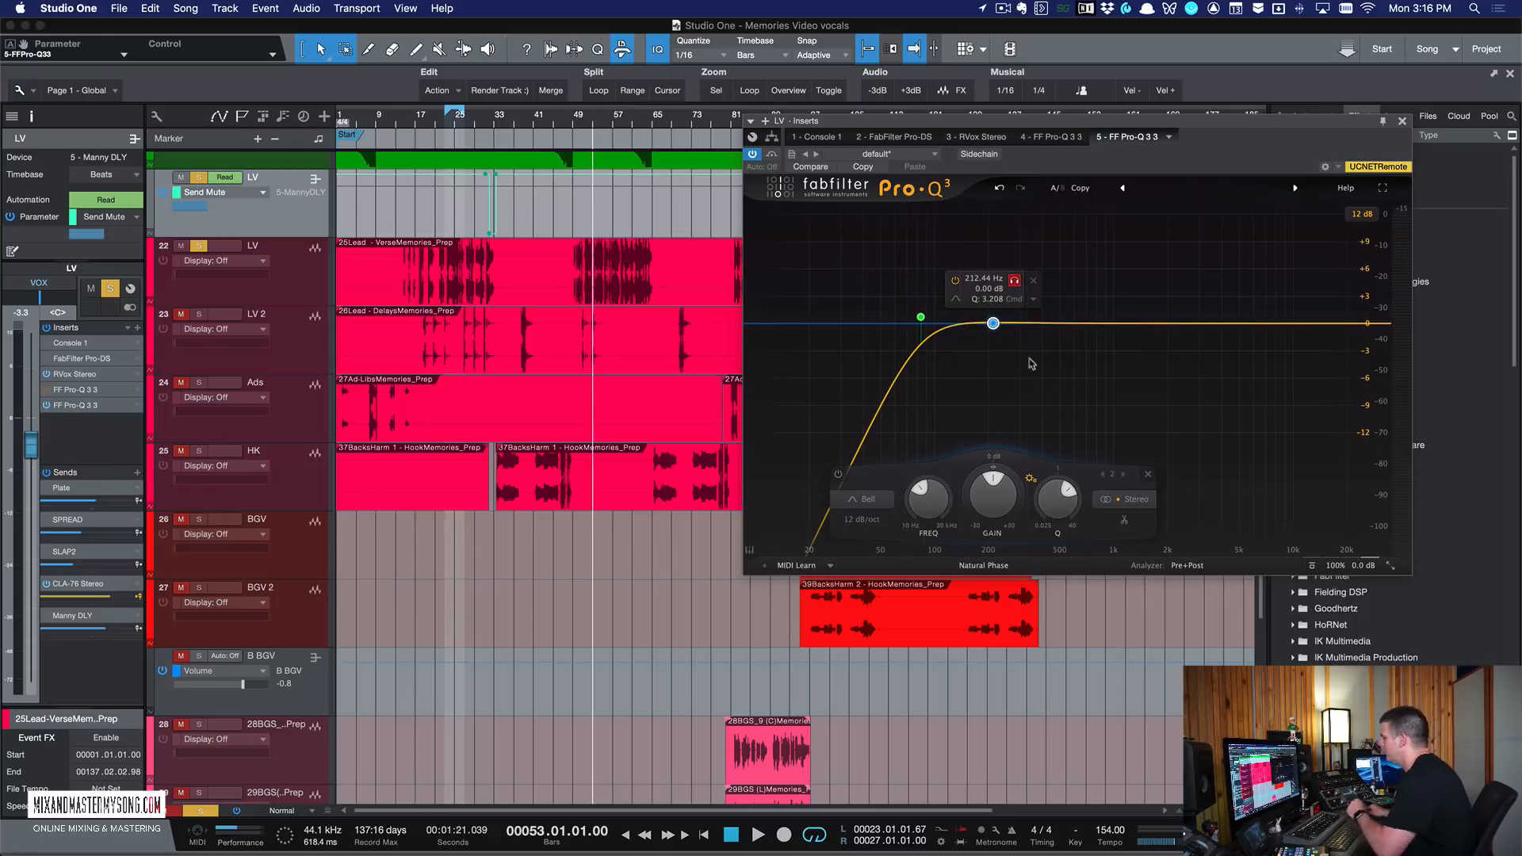
pyautogui.click(1016, 283)
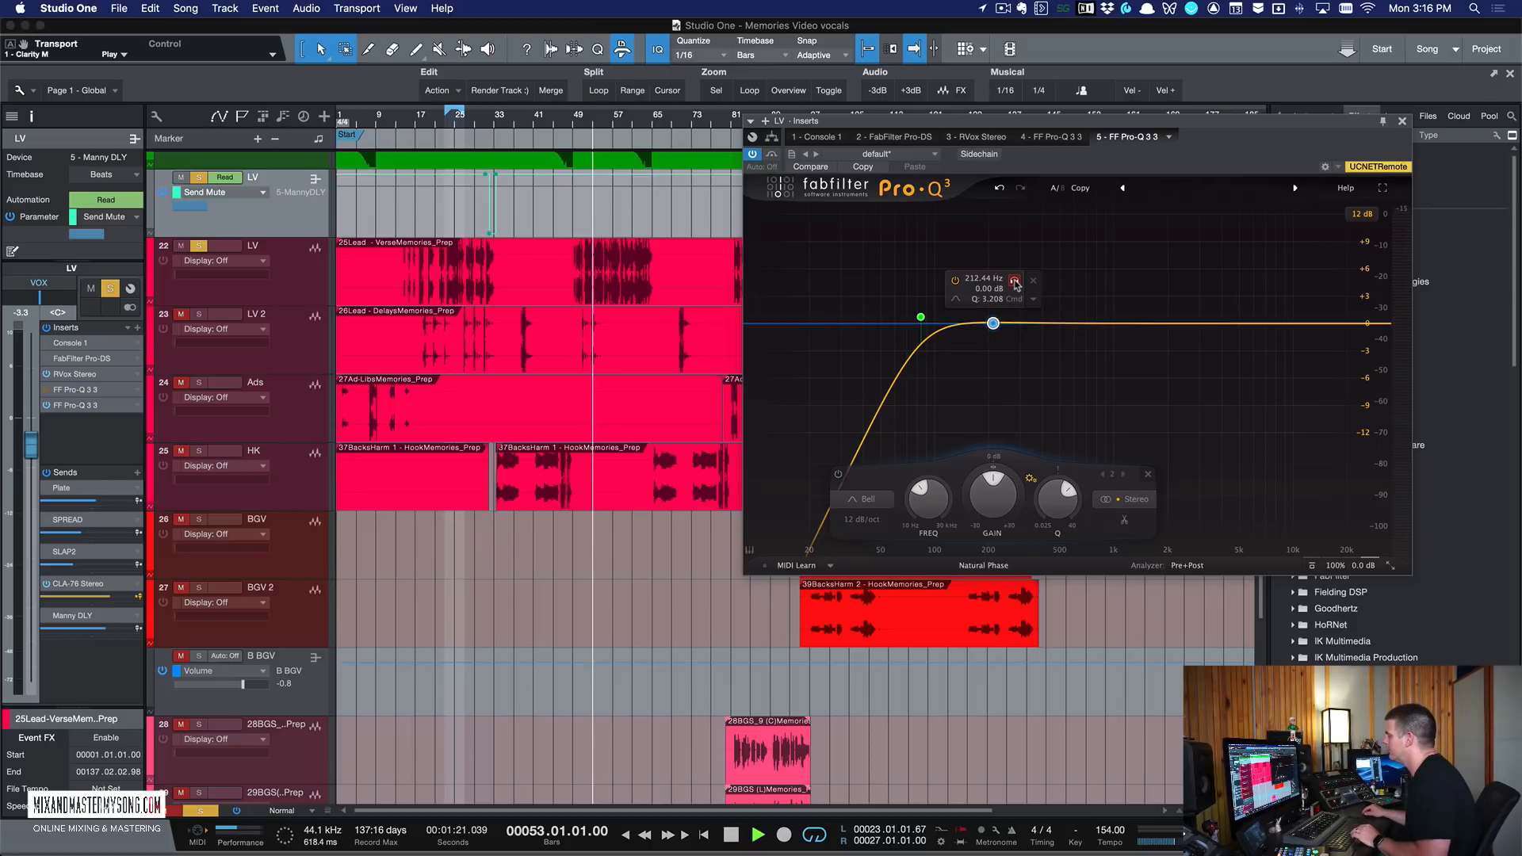
pyautogui.press('space')
pyautogui.moveTo(1016, 283); pyautogui.dragTo(1083, 290)
pyautogui.press('space')
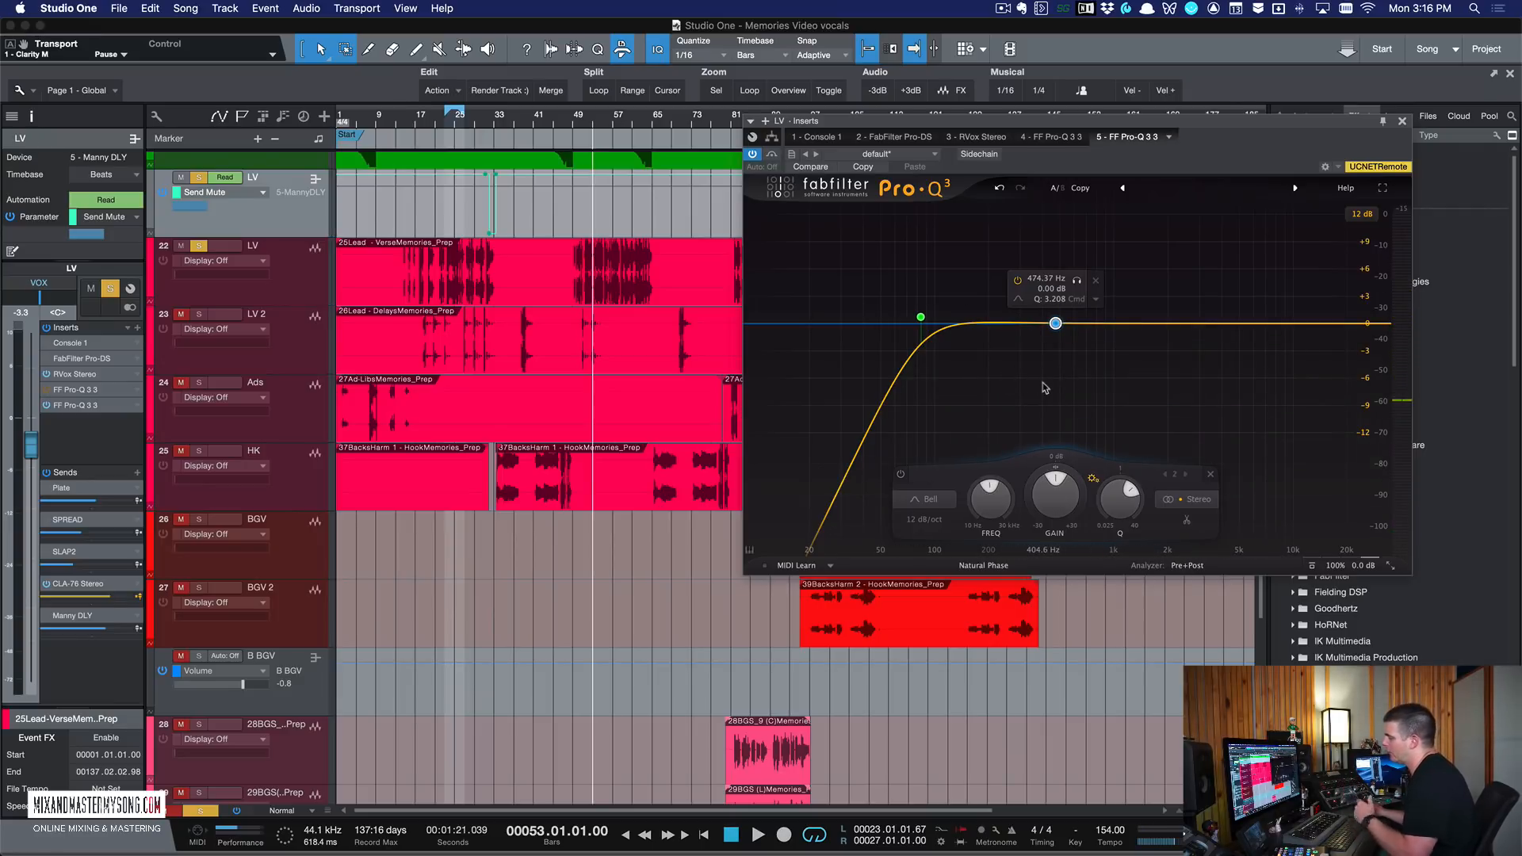
# Step: Make the 474 Hz bell dynamic with a downward range and widen its Q to 1.886 during playback
pyautogui.click(1096, 302)
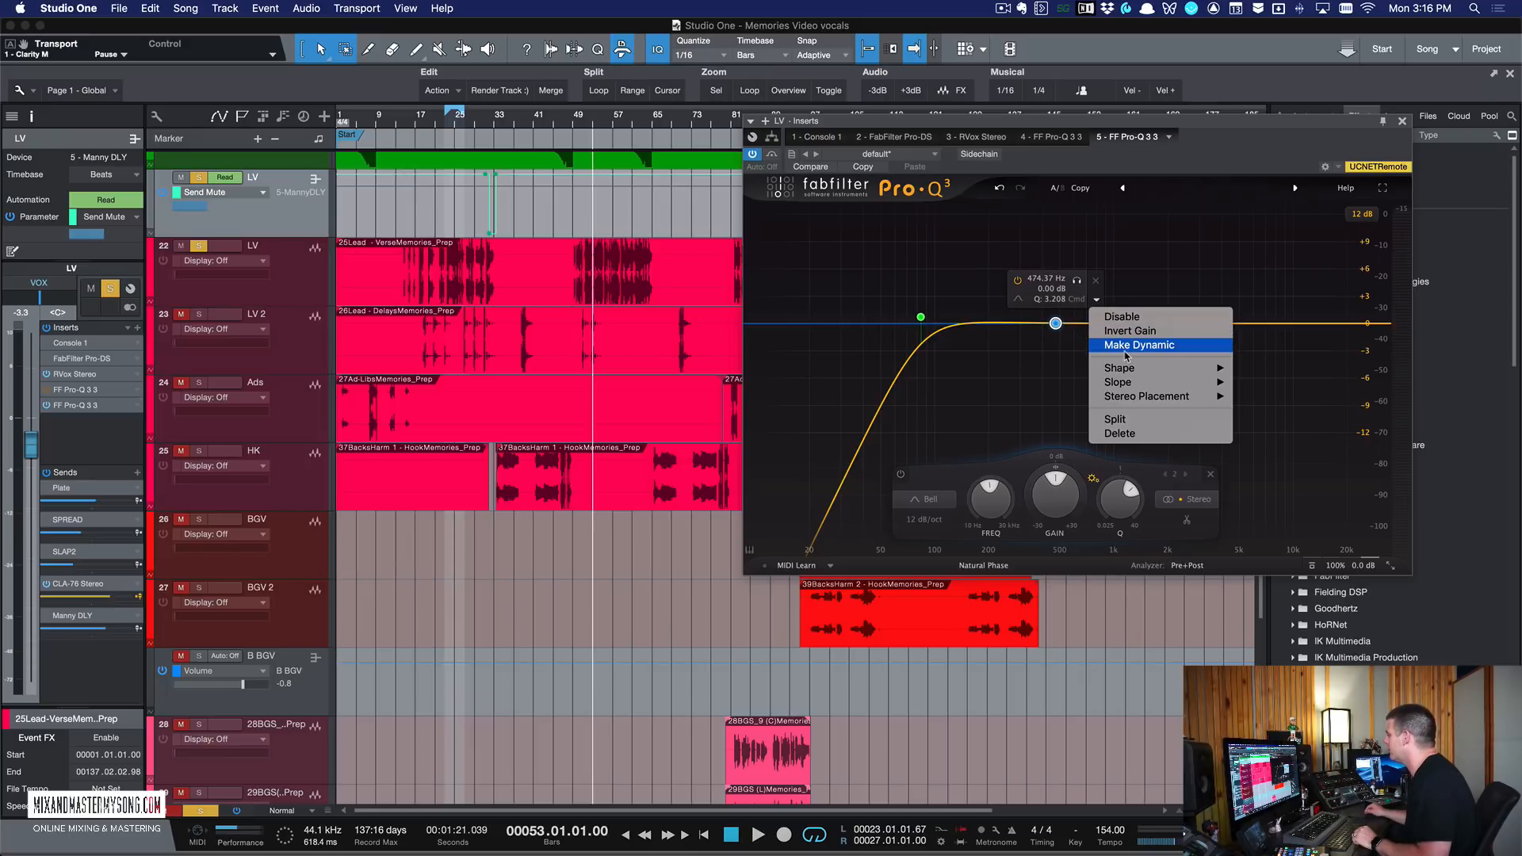
pyautogui.click(1138, 346)
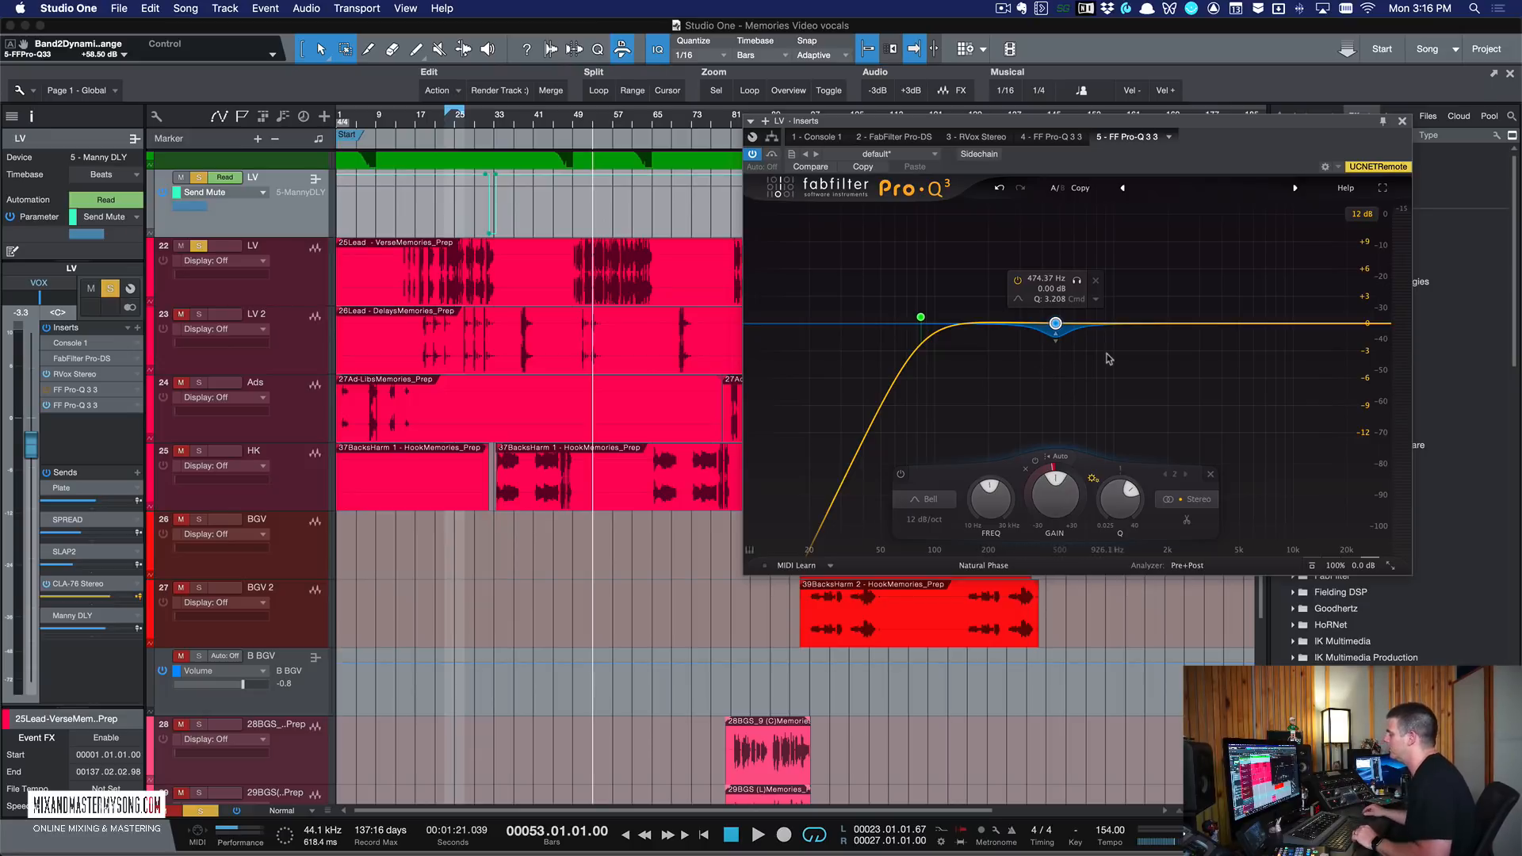
pyautogui.press('space')
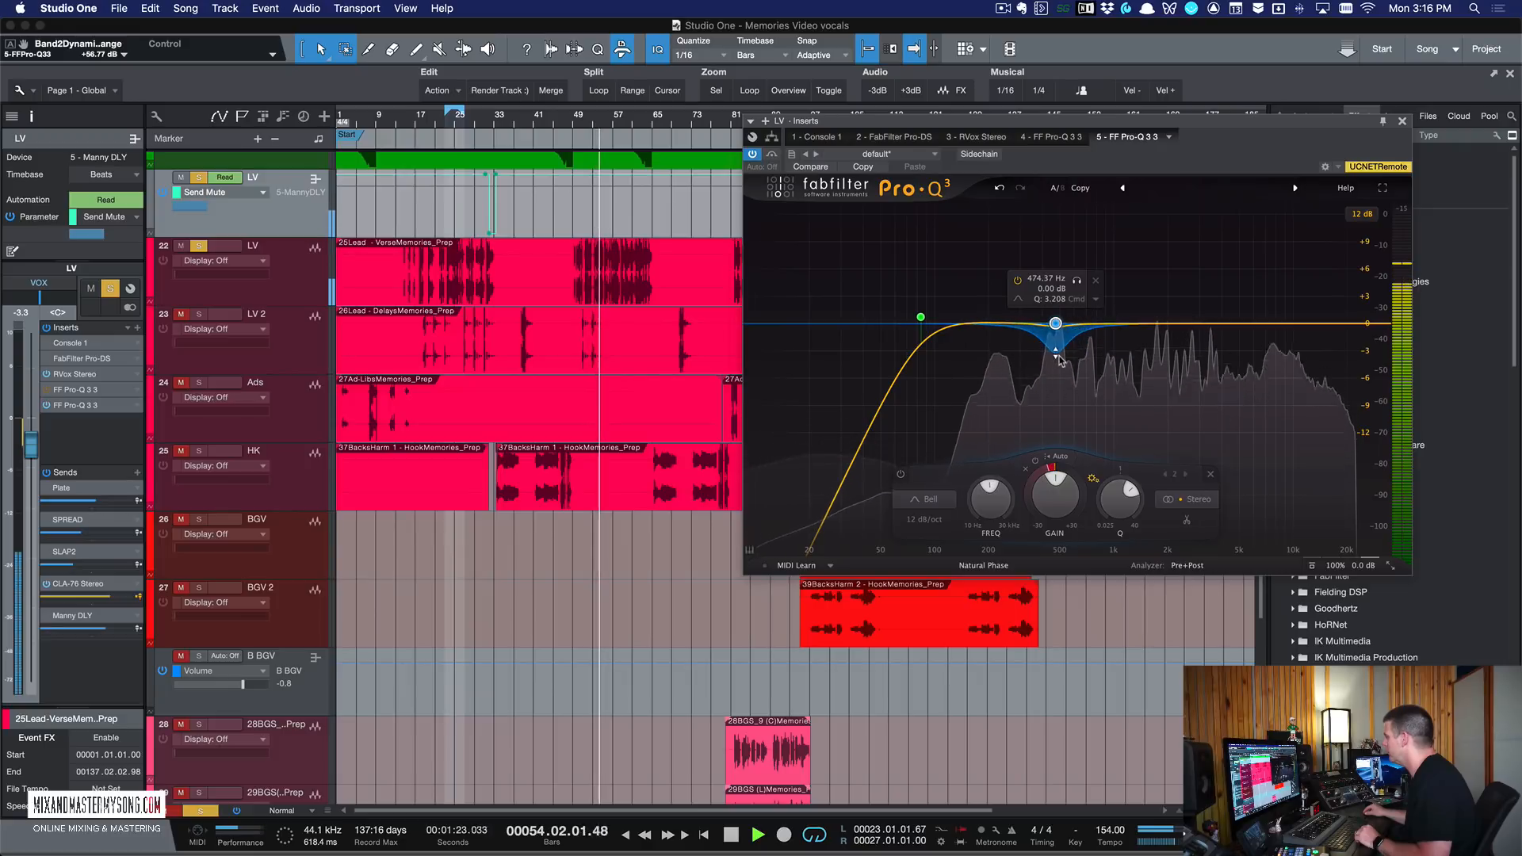
pyautogui.scroll(-5, 1059, 355)
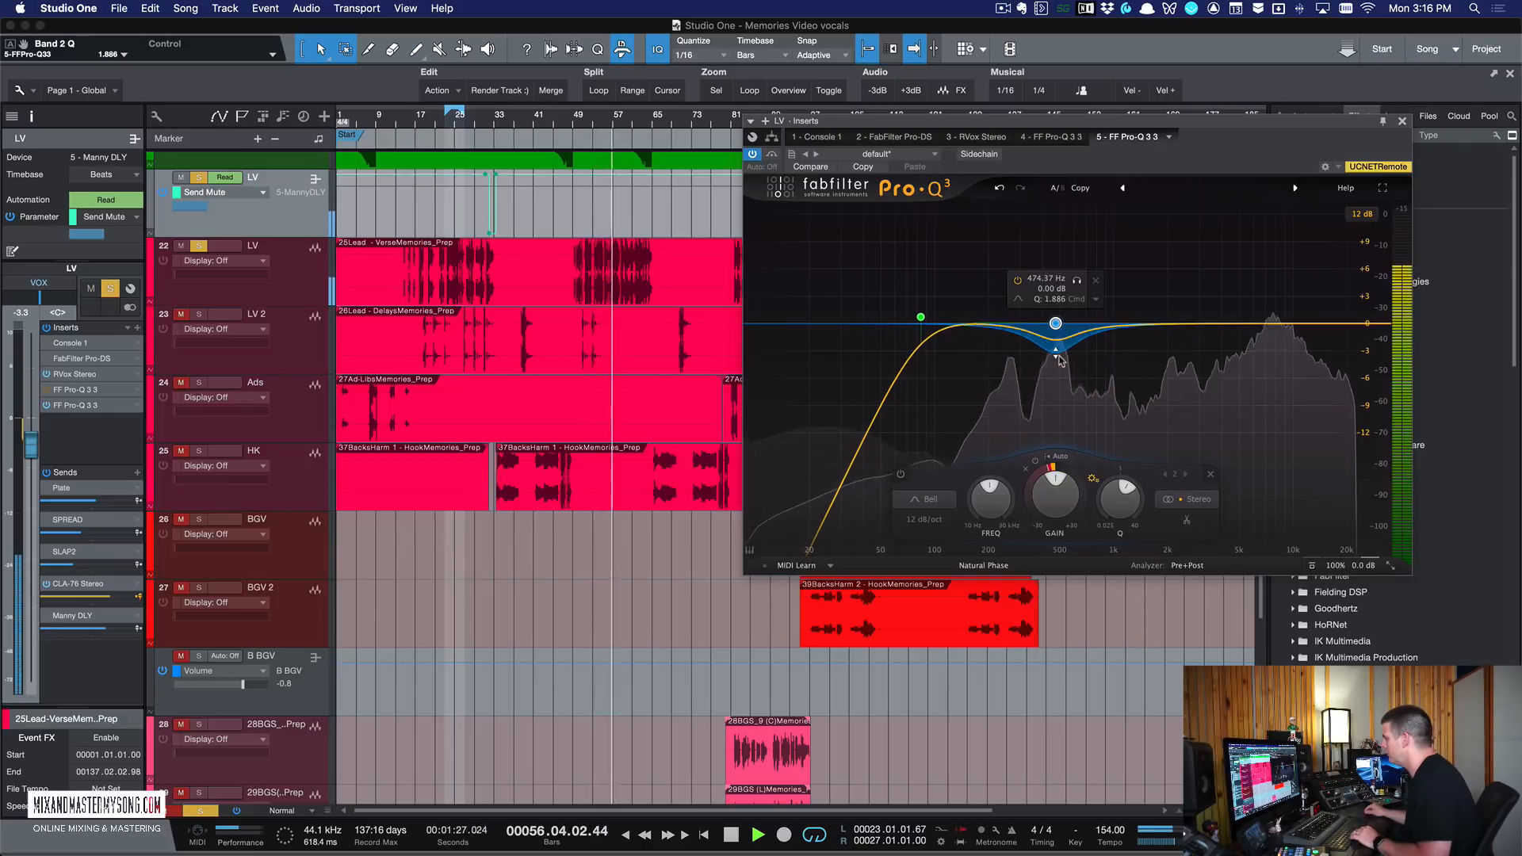
pyautogui.press('space')
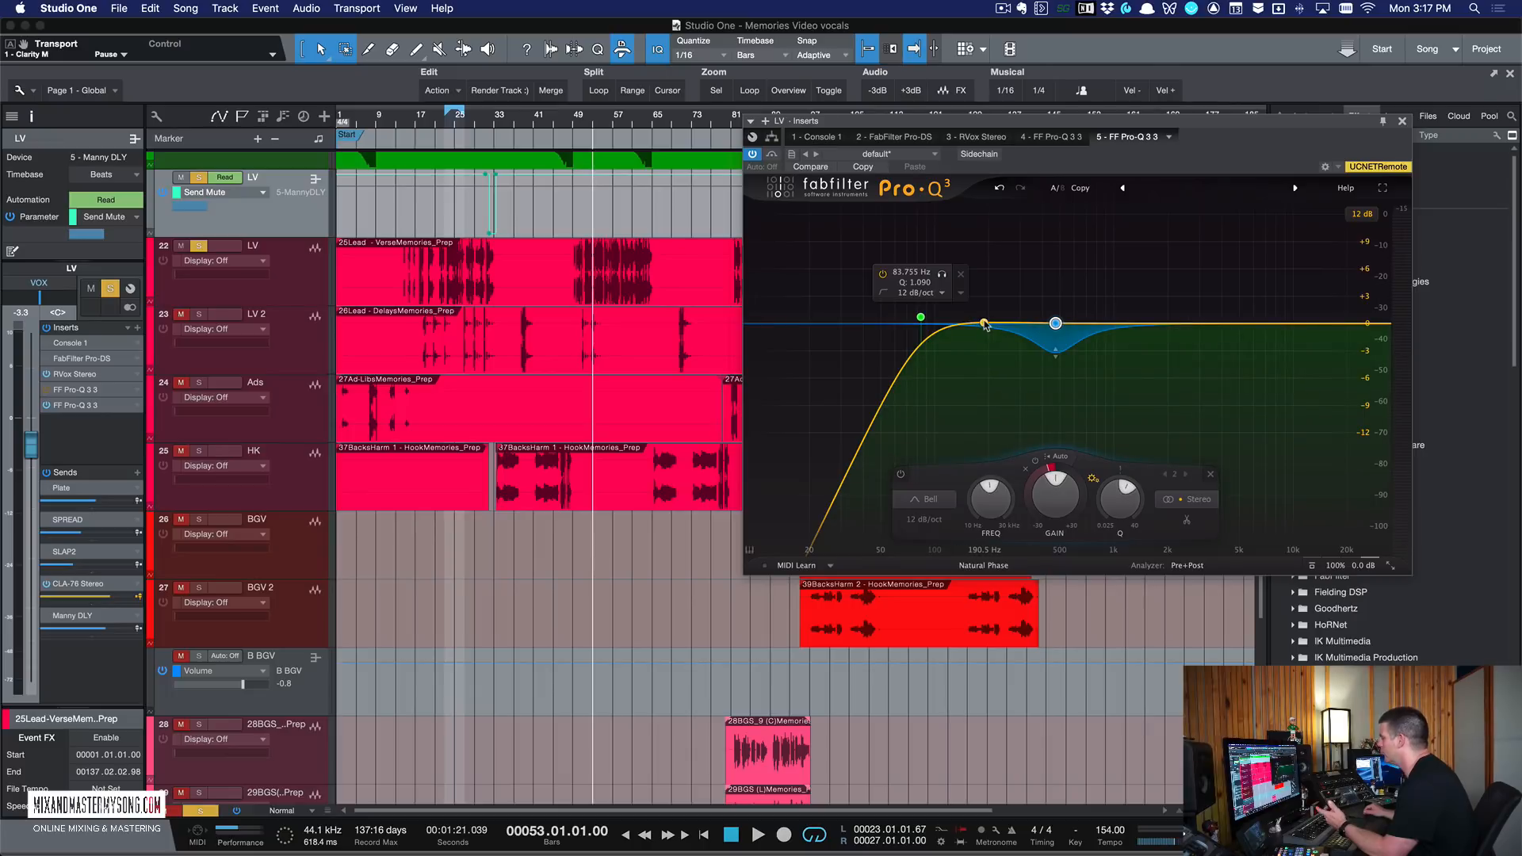
# Step: Add an upper-mid bell band and audition it during playback, settling at 3480 Hz with Q 2.218
pyautogui.click(1203, 325)
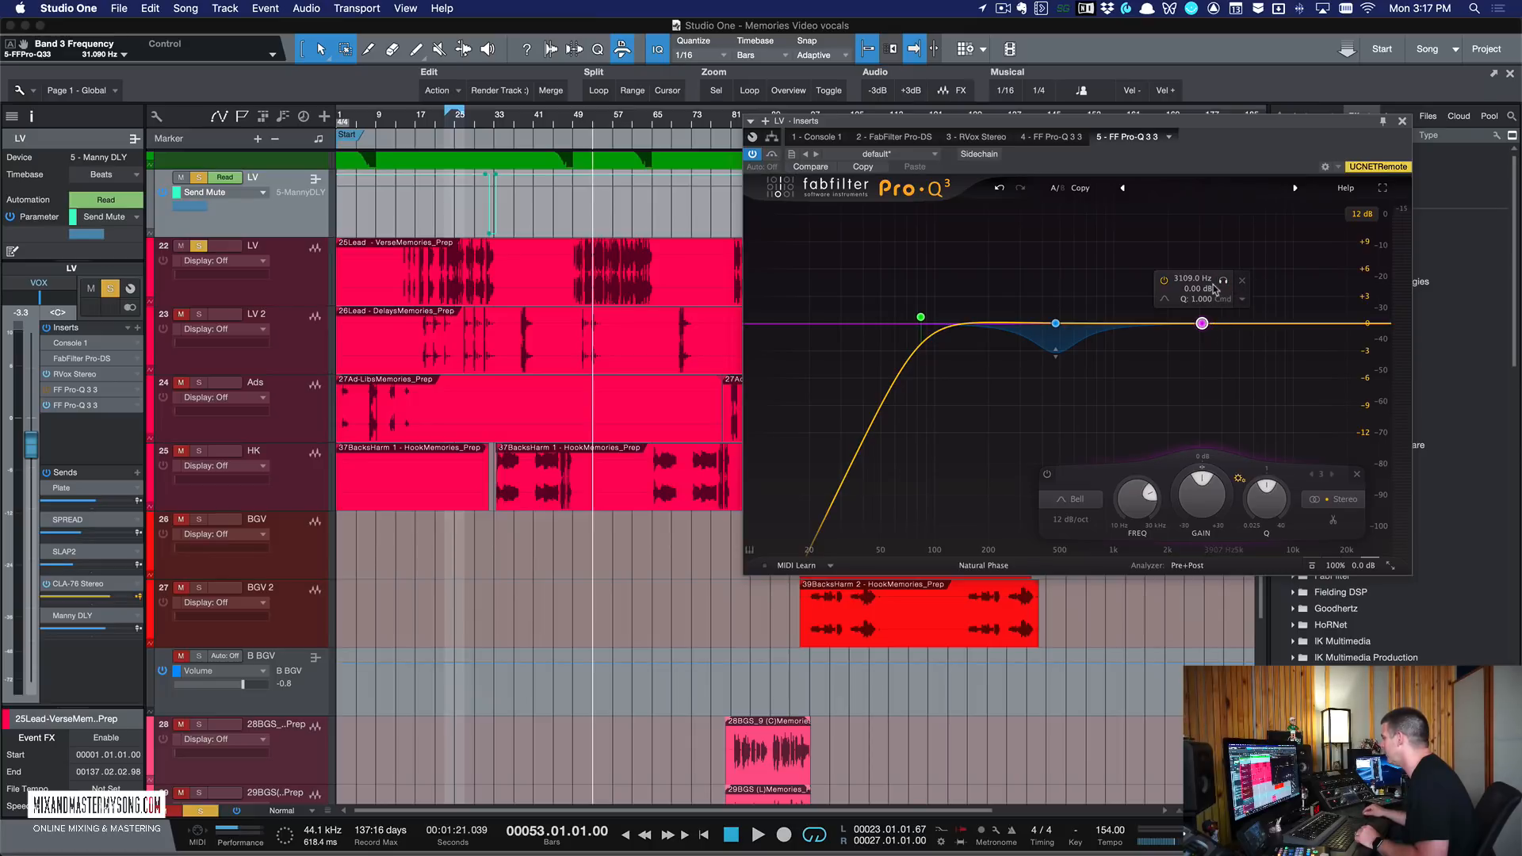
pyautogui.moveTo(1227, 287)
pyautogui.mouseDown()
pyautogui.moveTo(1212, 324)
pyautogui.moveTo(1234, 286)
pyautogui.mouseUp()
pyautogui.scroll(4, 1228, 287)
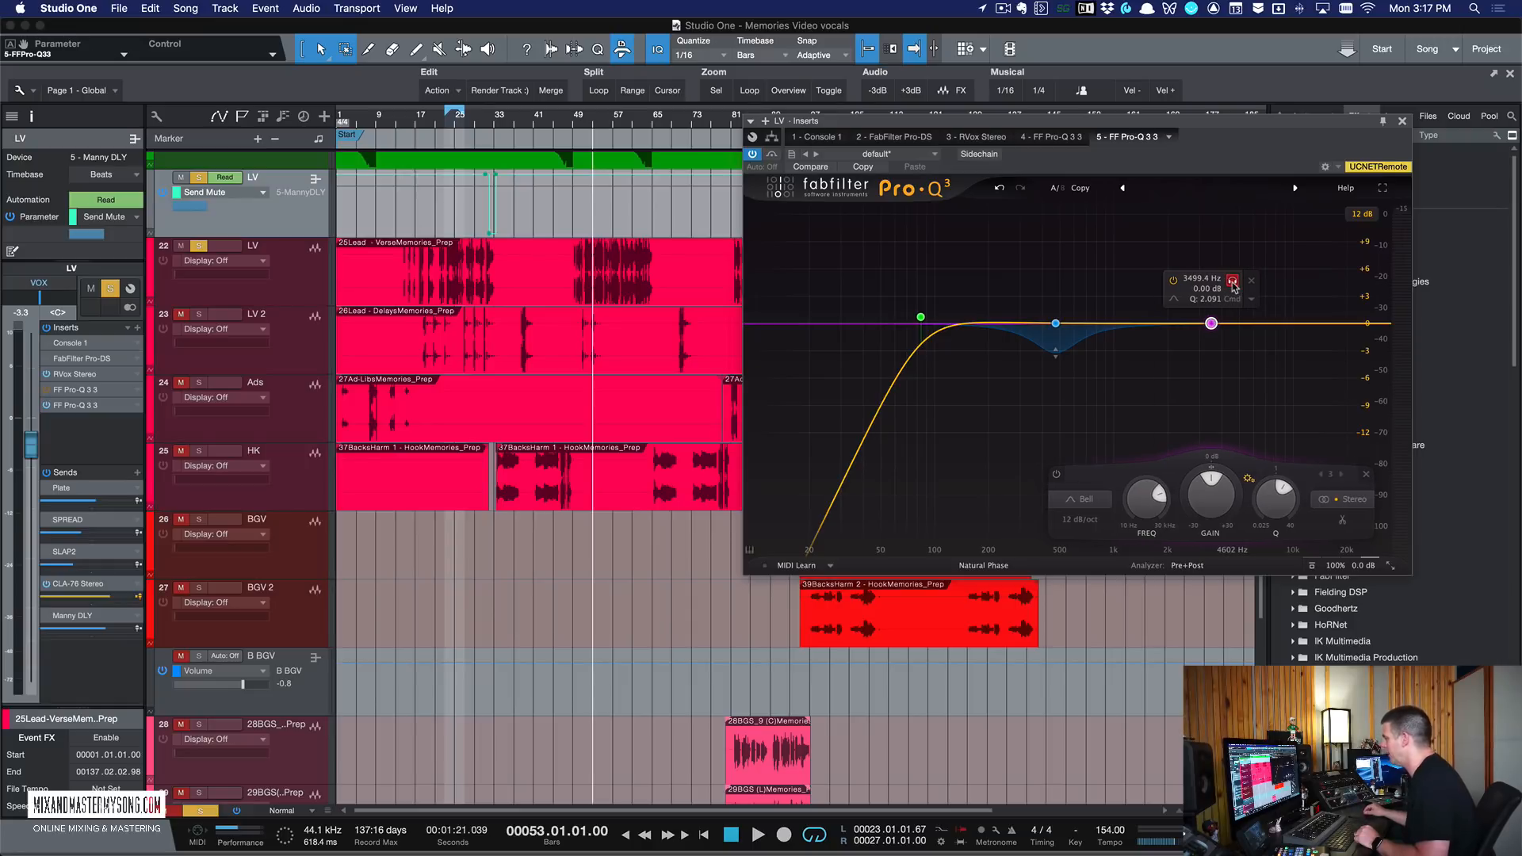
pyautogui.press('space')
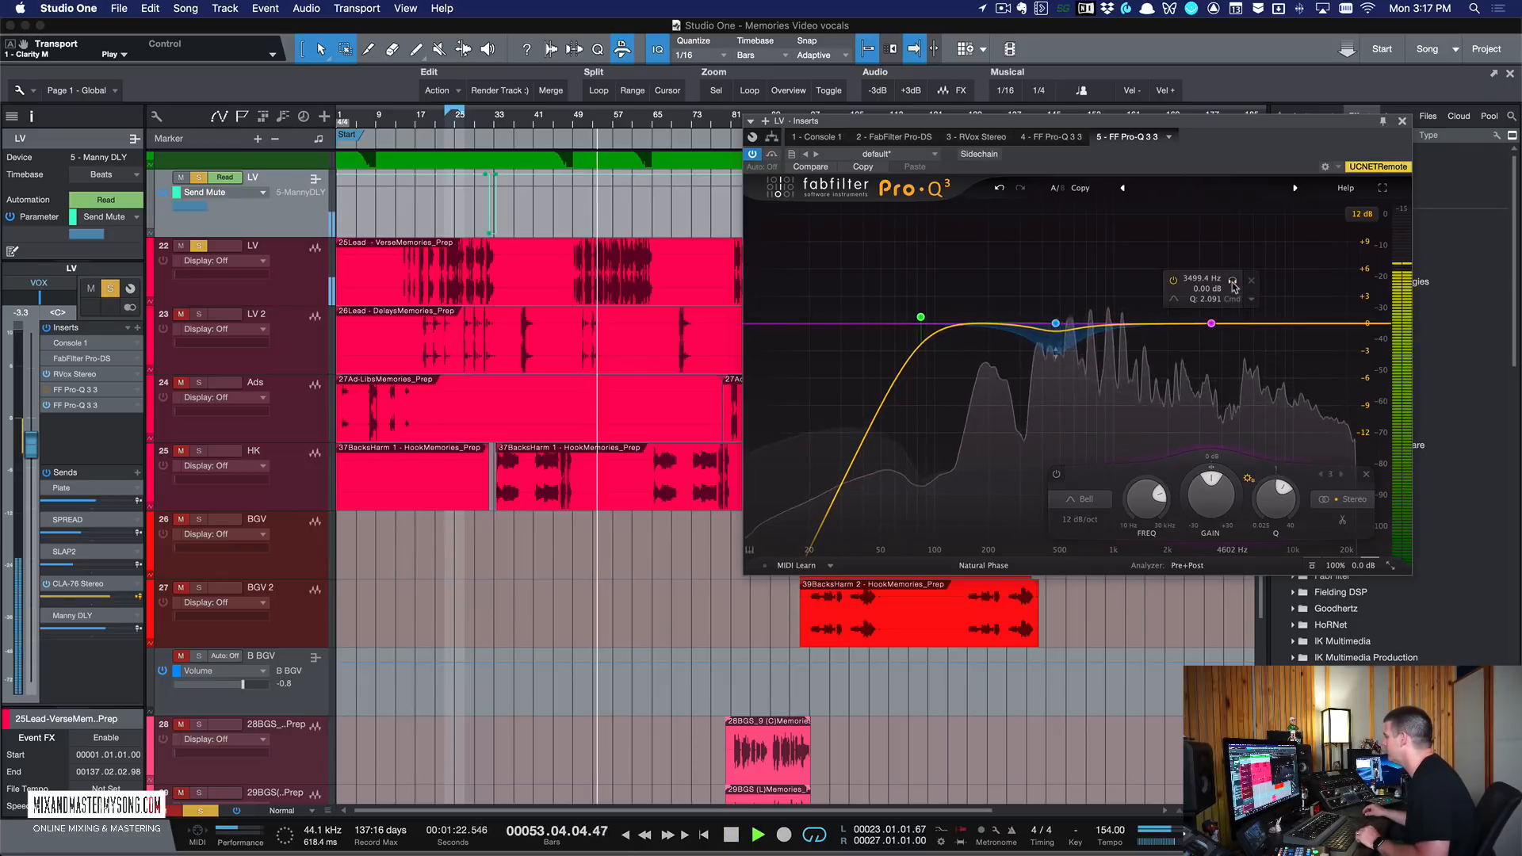
pyautogui.moveTo(1234, 287); pyautogui.dragTo(1233, 288)
pyautogui.scroll(-3, 1235, 289)
pyautogui.scroll(3, 1233, 287)
pyautogui.press('space')
# Step: Make the 3480 Hz bell dynamic and deepen its downward dynamic range
pyautogui.click(1251, 299)
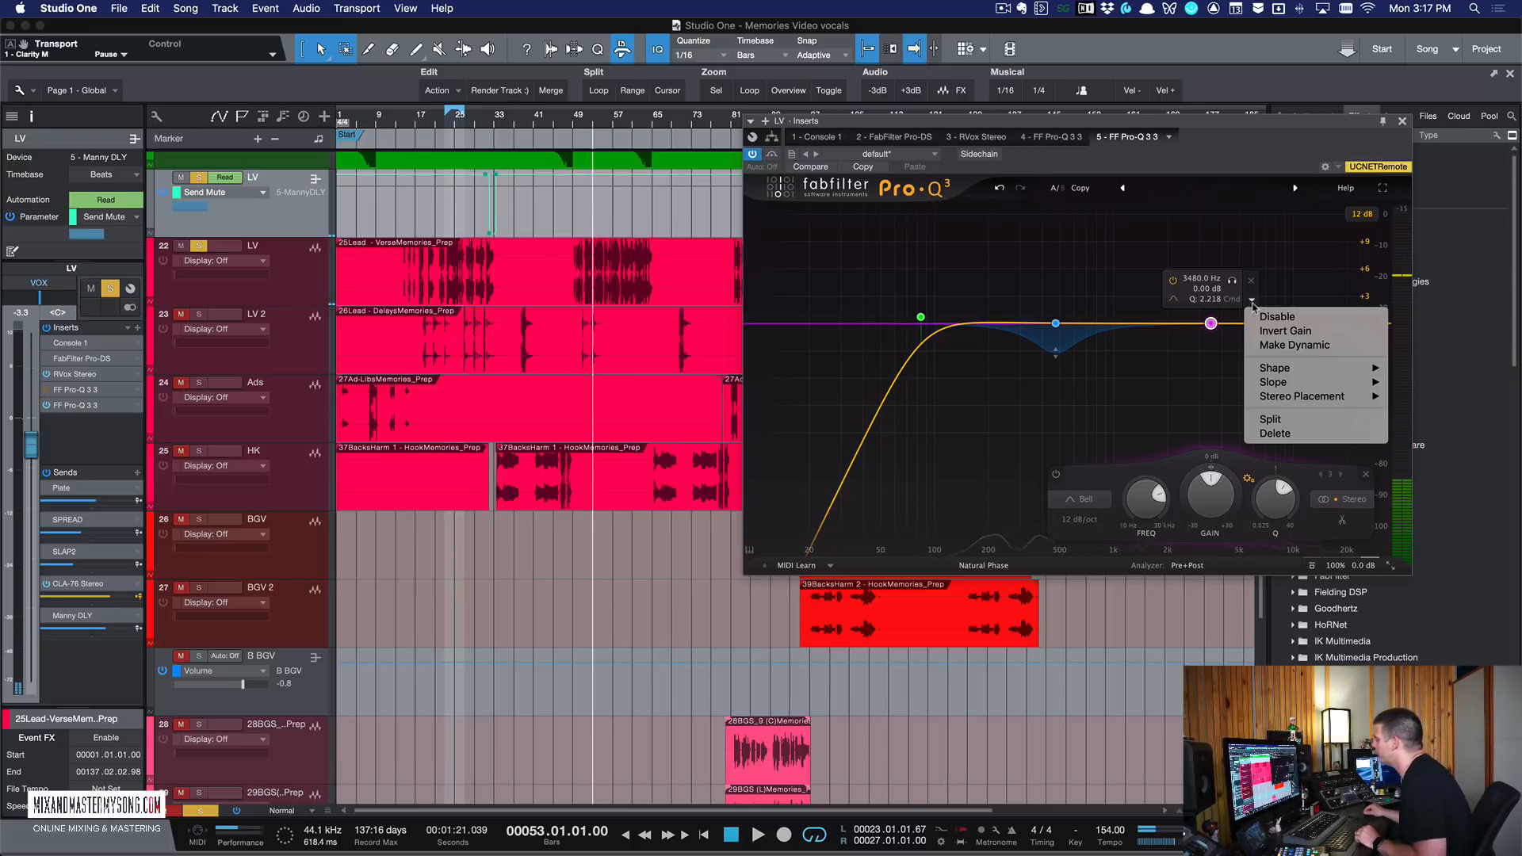
pyautogui.click(1278, 349)
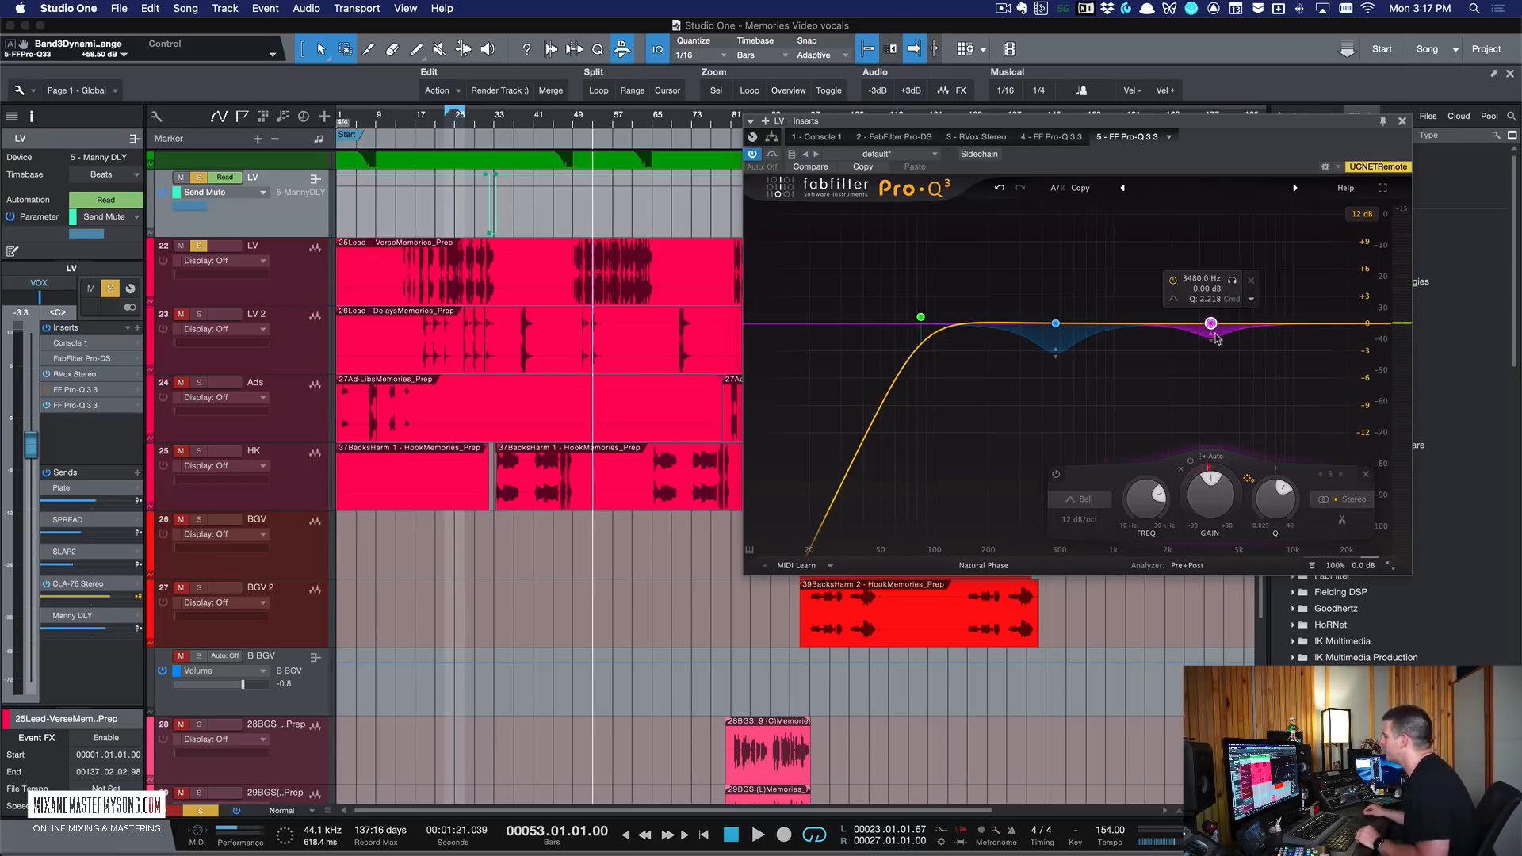
pyautogui.moveTo(1213, 339); pyautogui.dragTo(1214, 346)
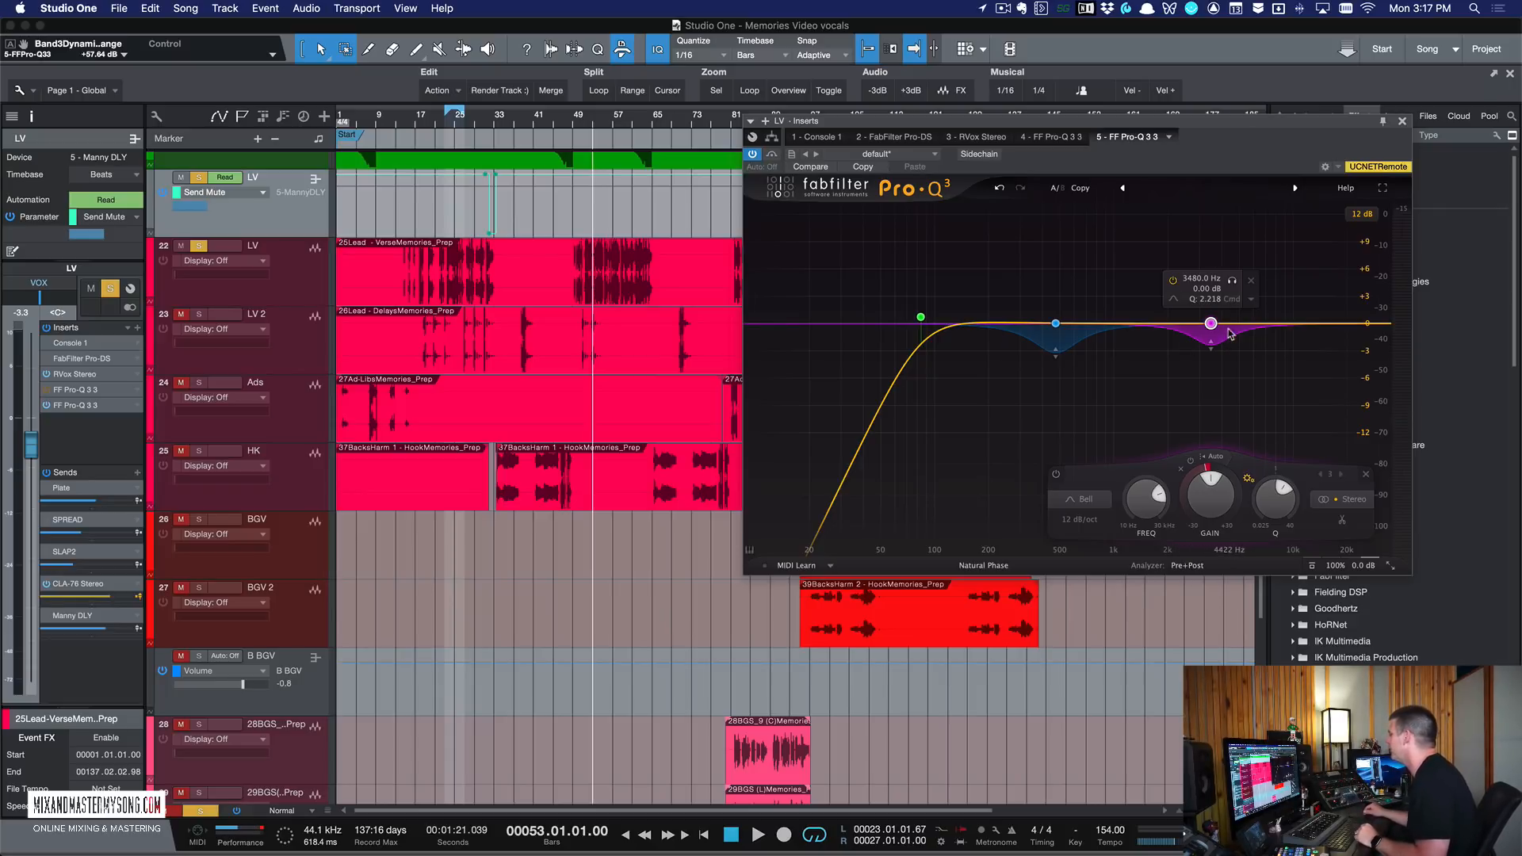
# Step: Add a band at 10213 Hz, change its shape to Bell, and cut about 1.86 dB with Q 3.088
pyautogui.click(1294, 324)
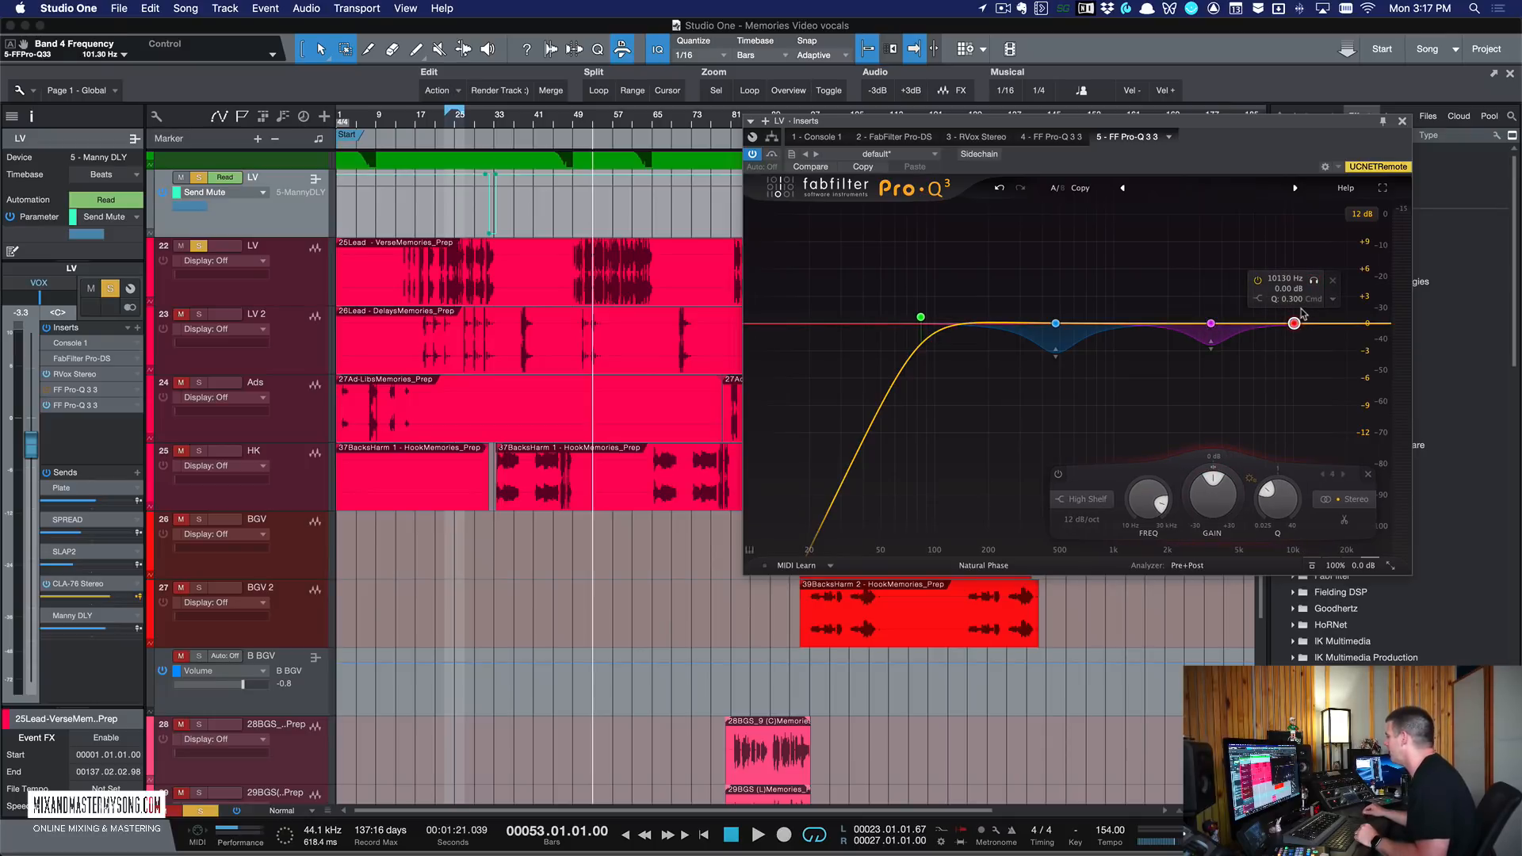
pyautogui.moveTo(1304, 131); pyautogui.dragTo(1125, 235)
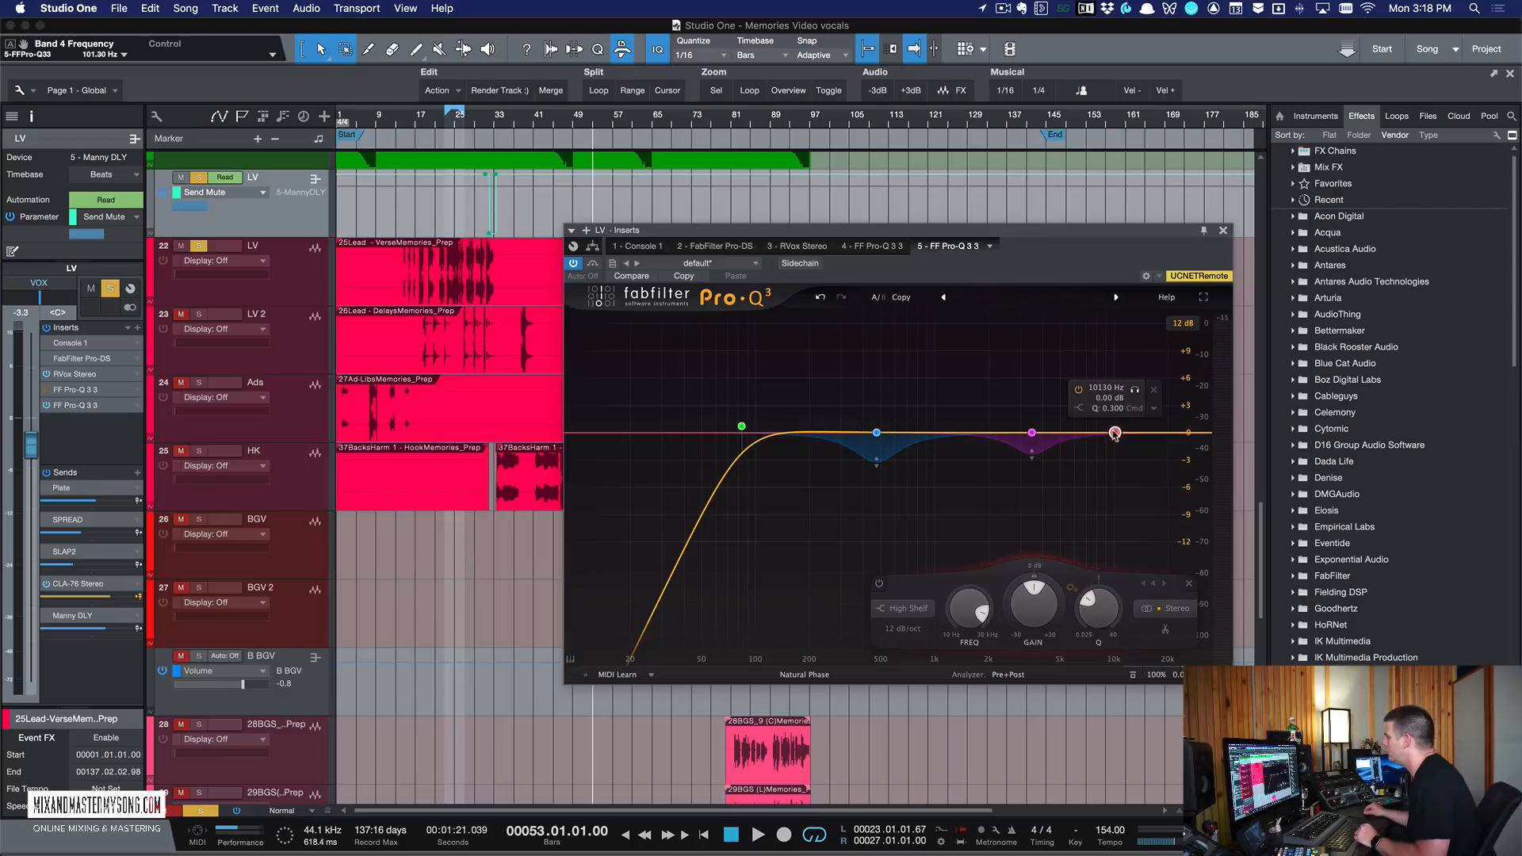
pyautogui.moveTo(1116, 434); pyautogui.dragTo(1117, 442)
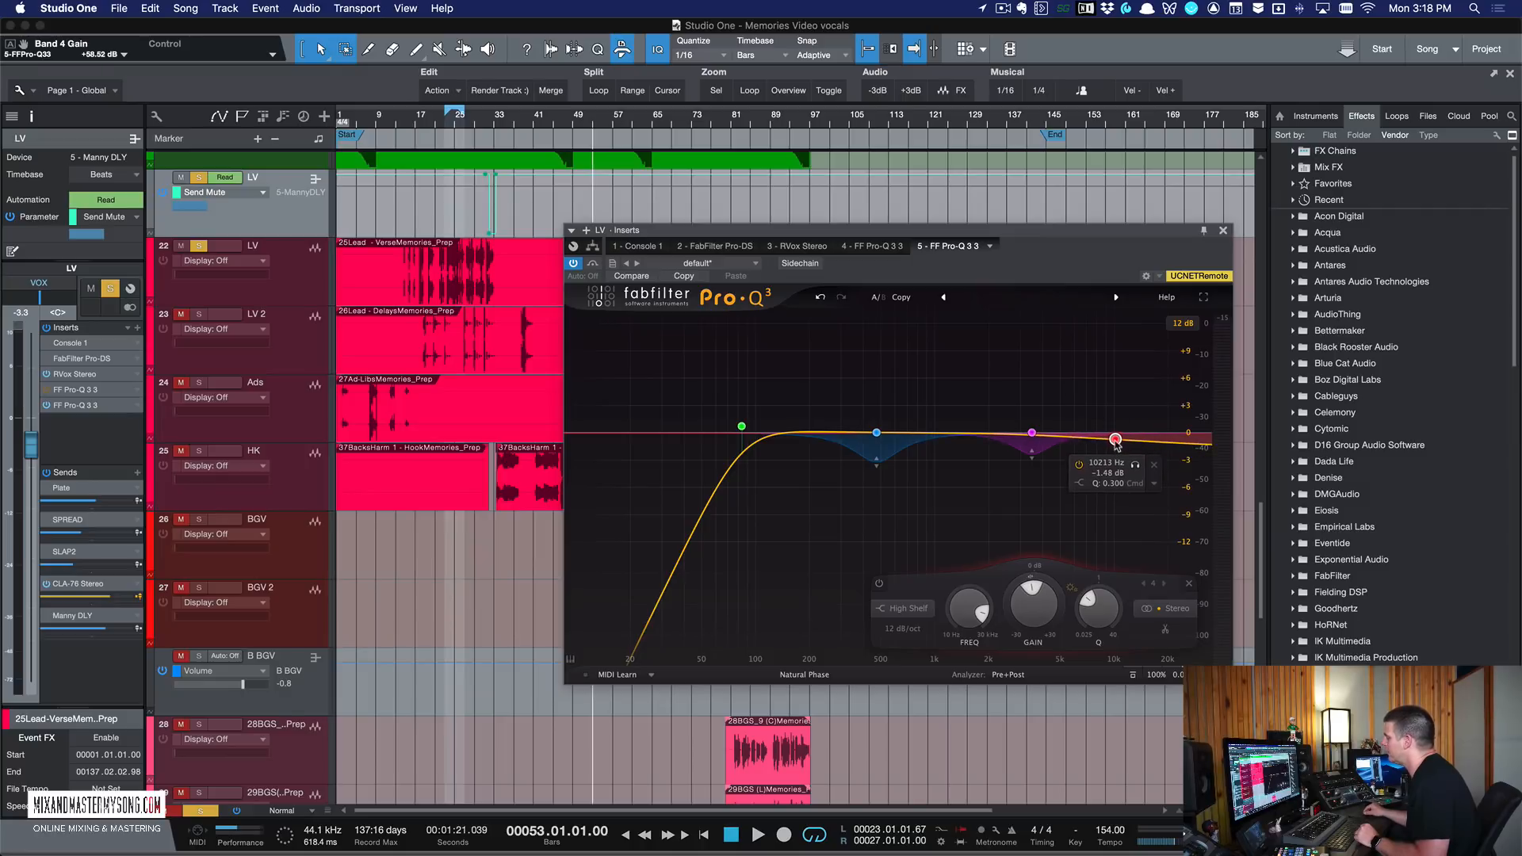
pyautogui.click(1079, 484)
pyautogui.click(1079, 499)
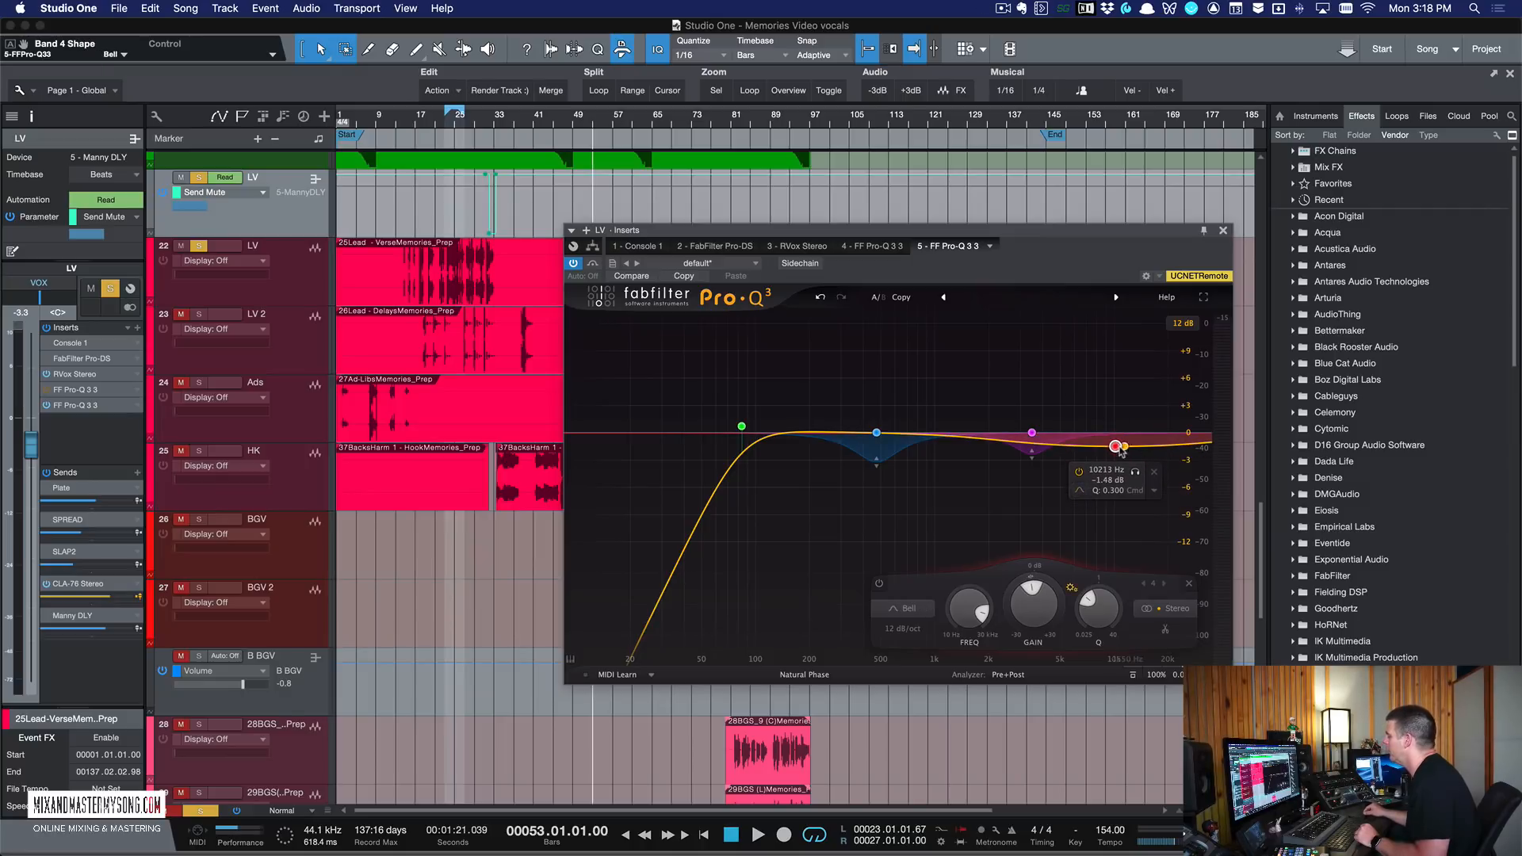
pyautogui.scroll(5, 1111, 435)
pyautogui.scroll(2, 1114, 449)
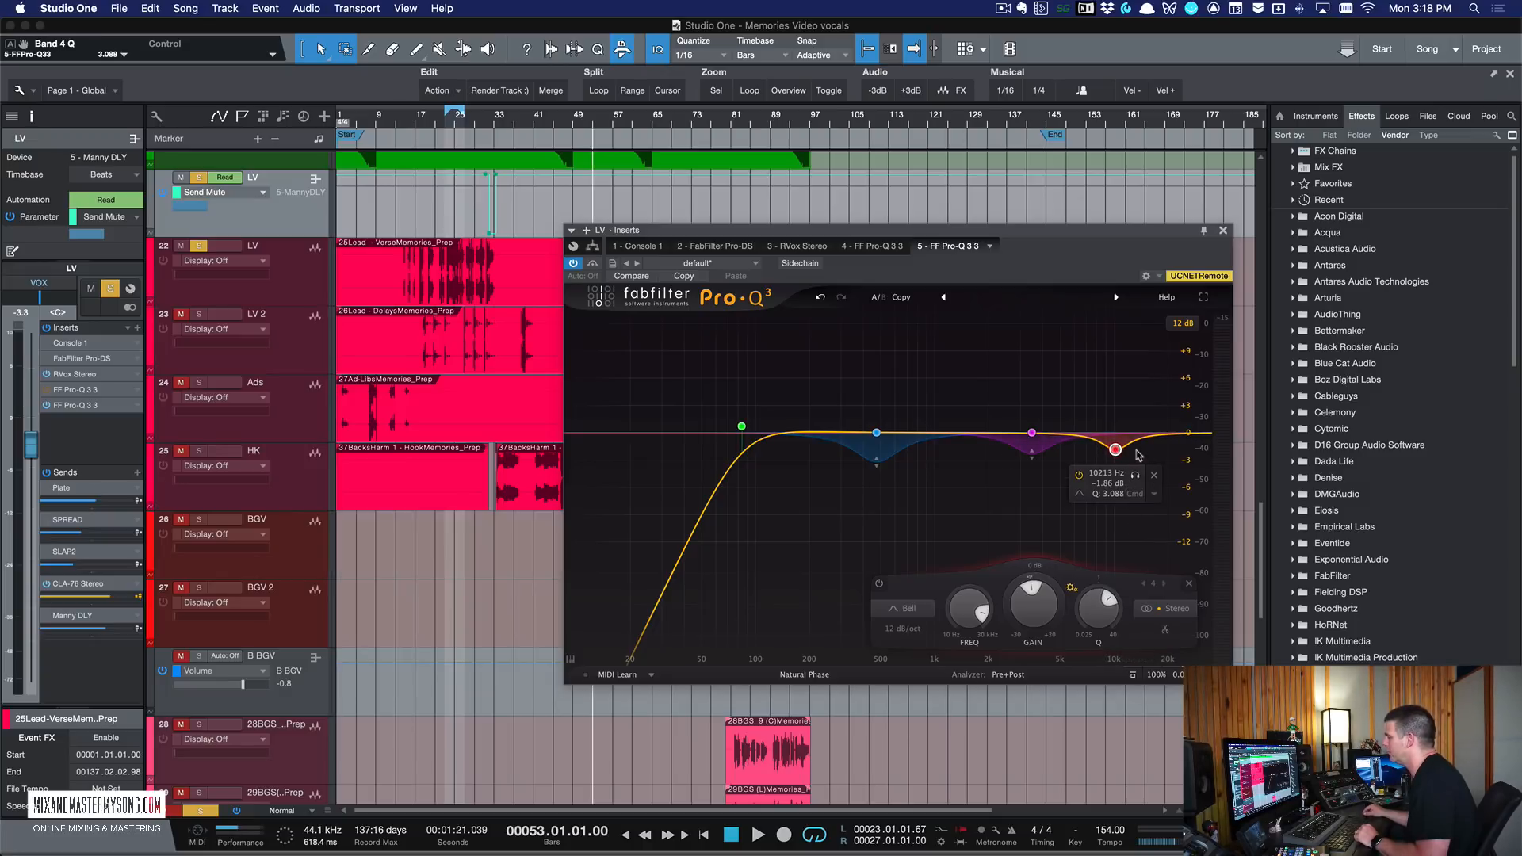
# Step: Audition the 10213 Hz cut in solo during playback and narrow its Q to 3.740
pyautogui.click(1136, 475)
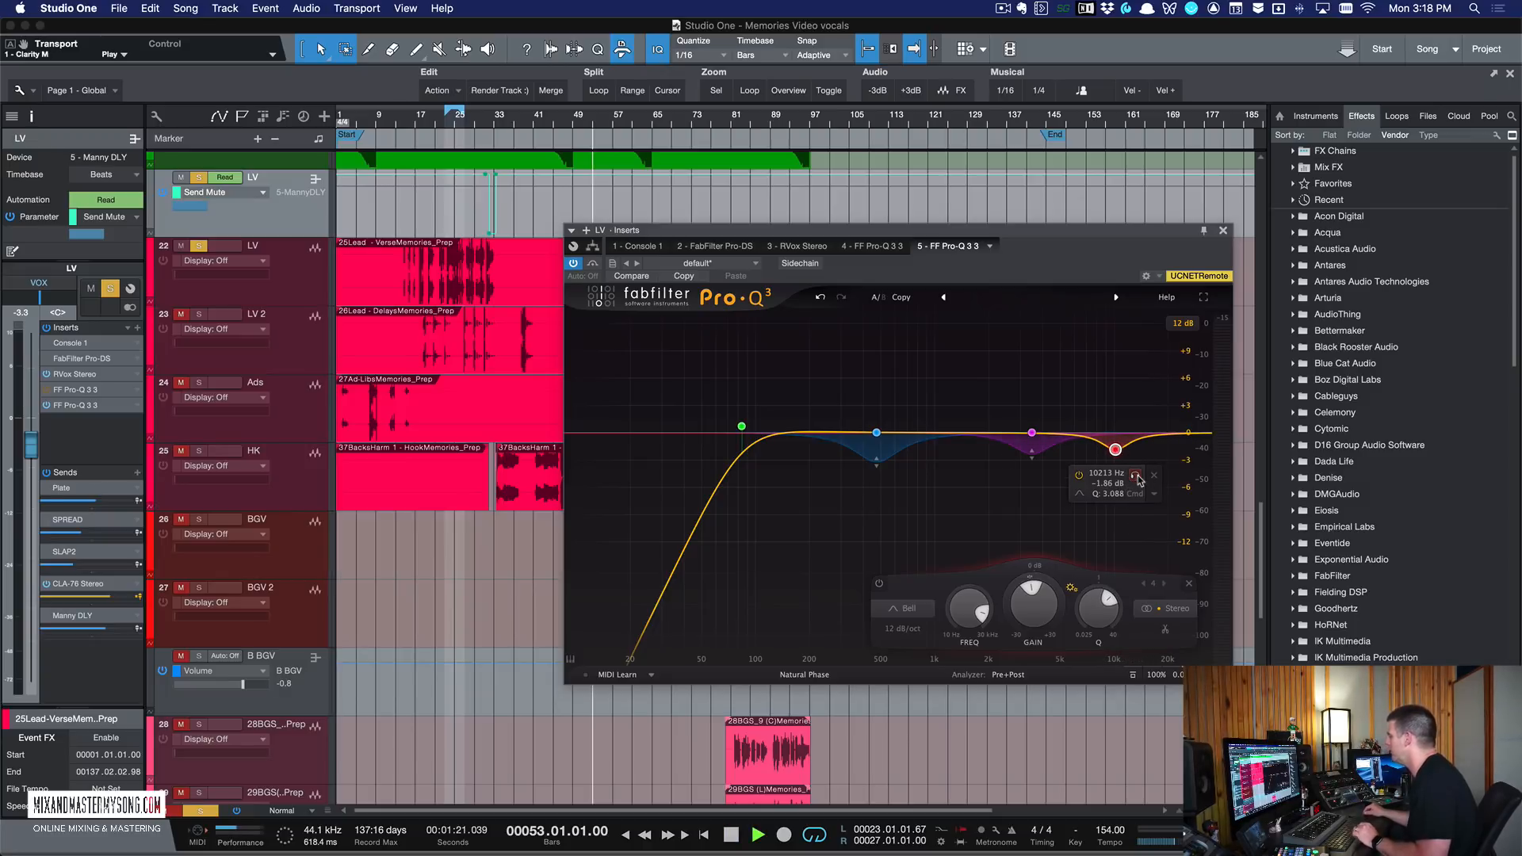
pyautogui.press('space')
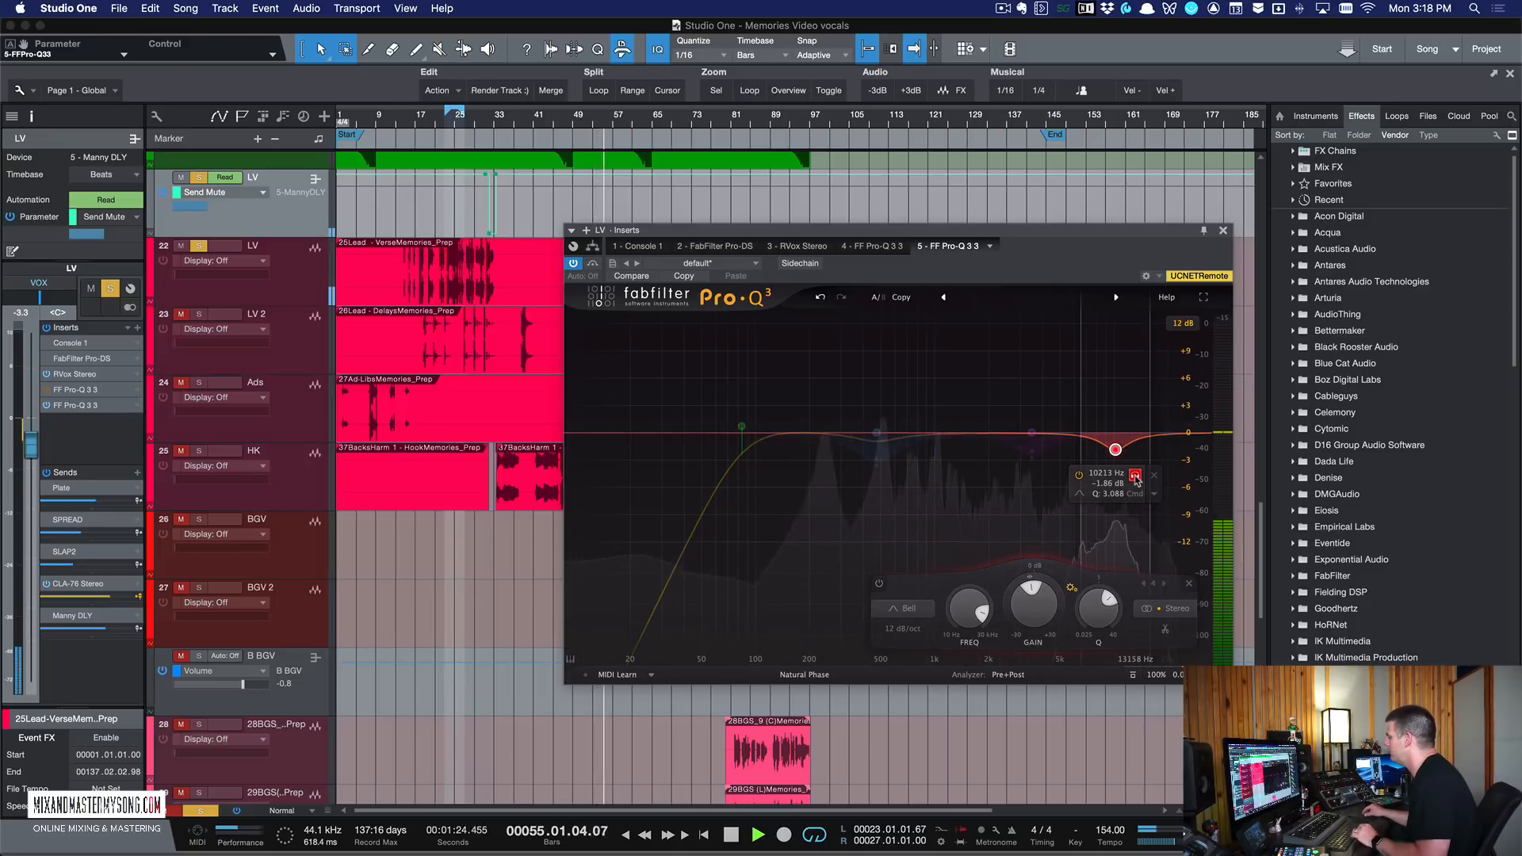
pyautogui.click(1135, 476)
pyautogui.press('space')
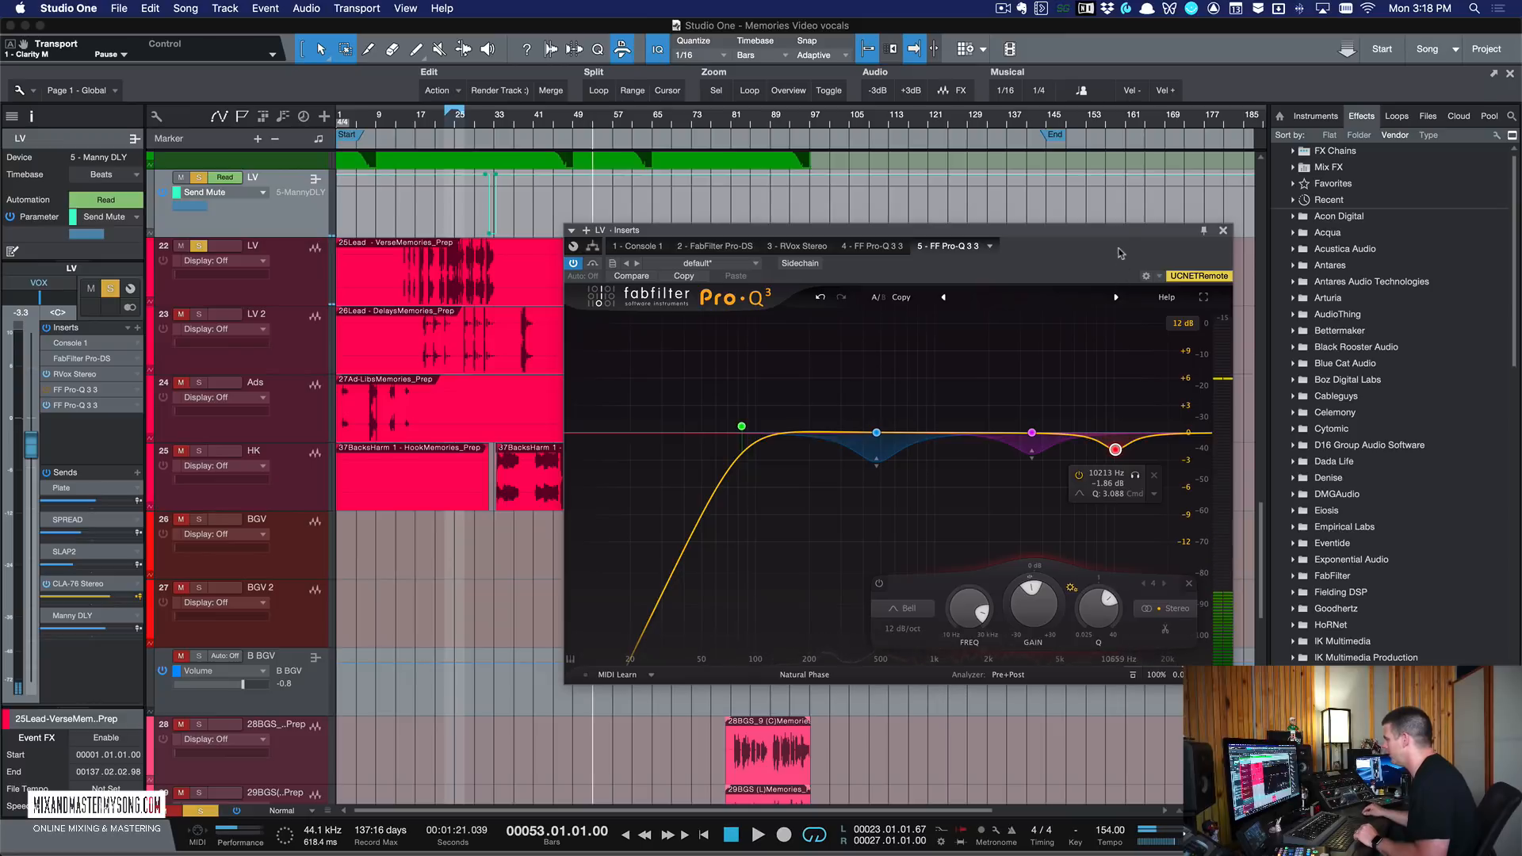
pyautogui.moveTo(1123, 231); pyautogui.dragTo(1092, 221)
pyautogui.scroll(2, 1083, 441)
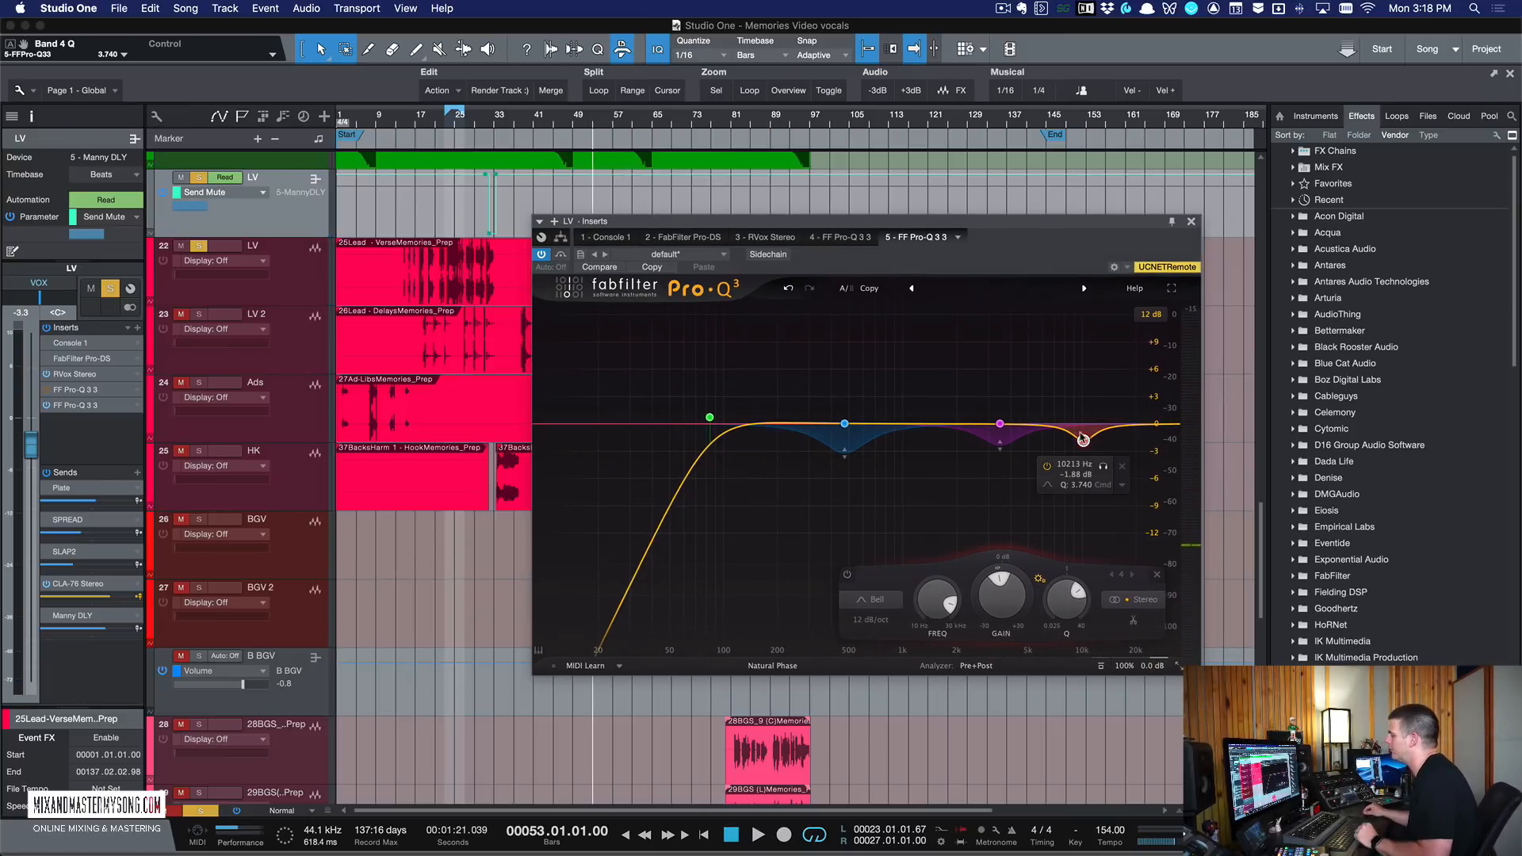
pyautogui.click(1122, 487)
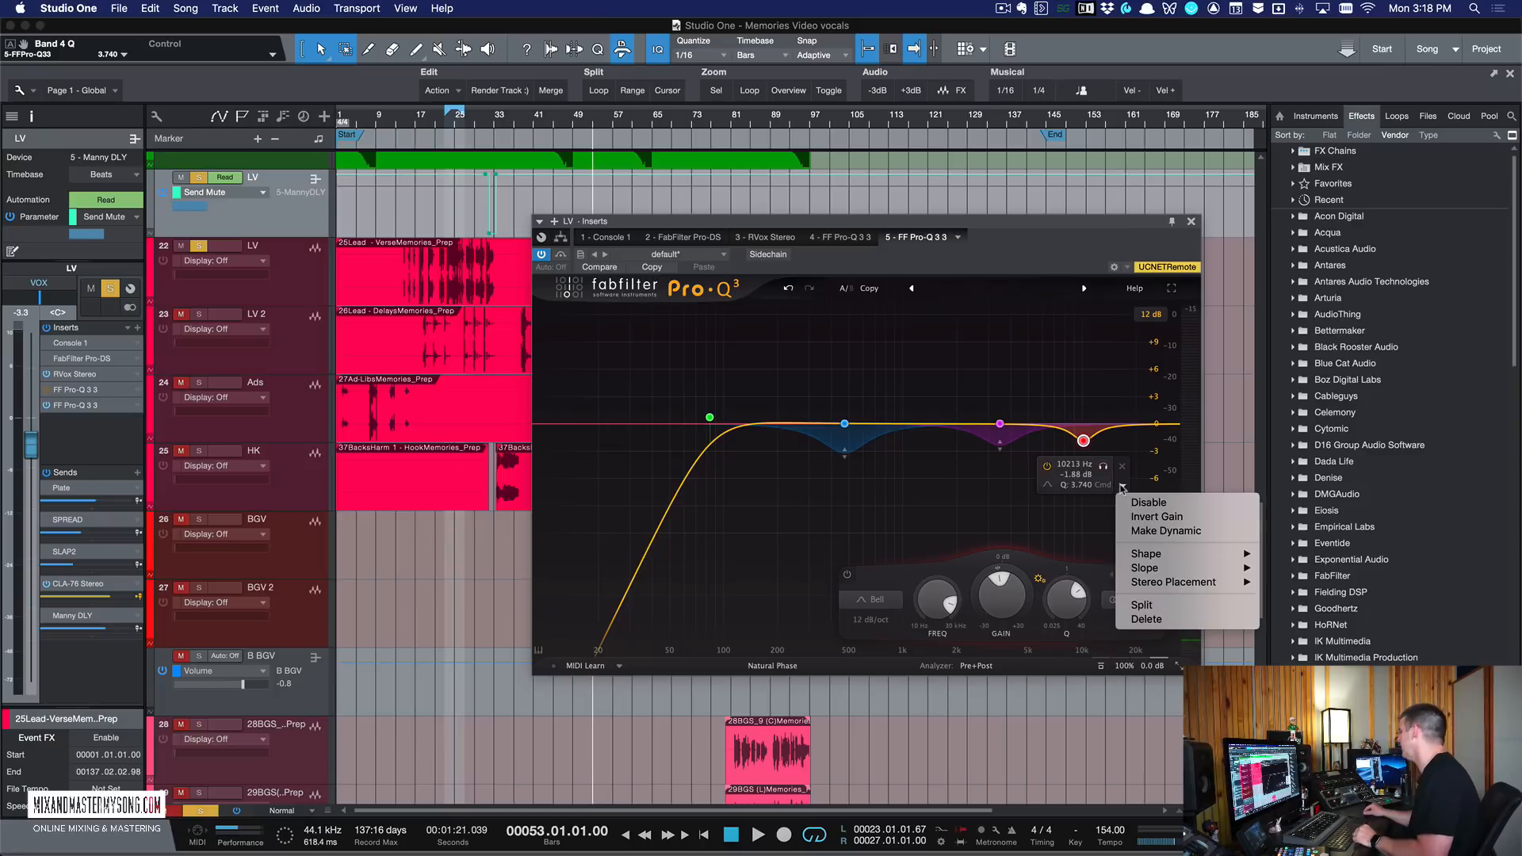
pyautogui.click(1127, 445)
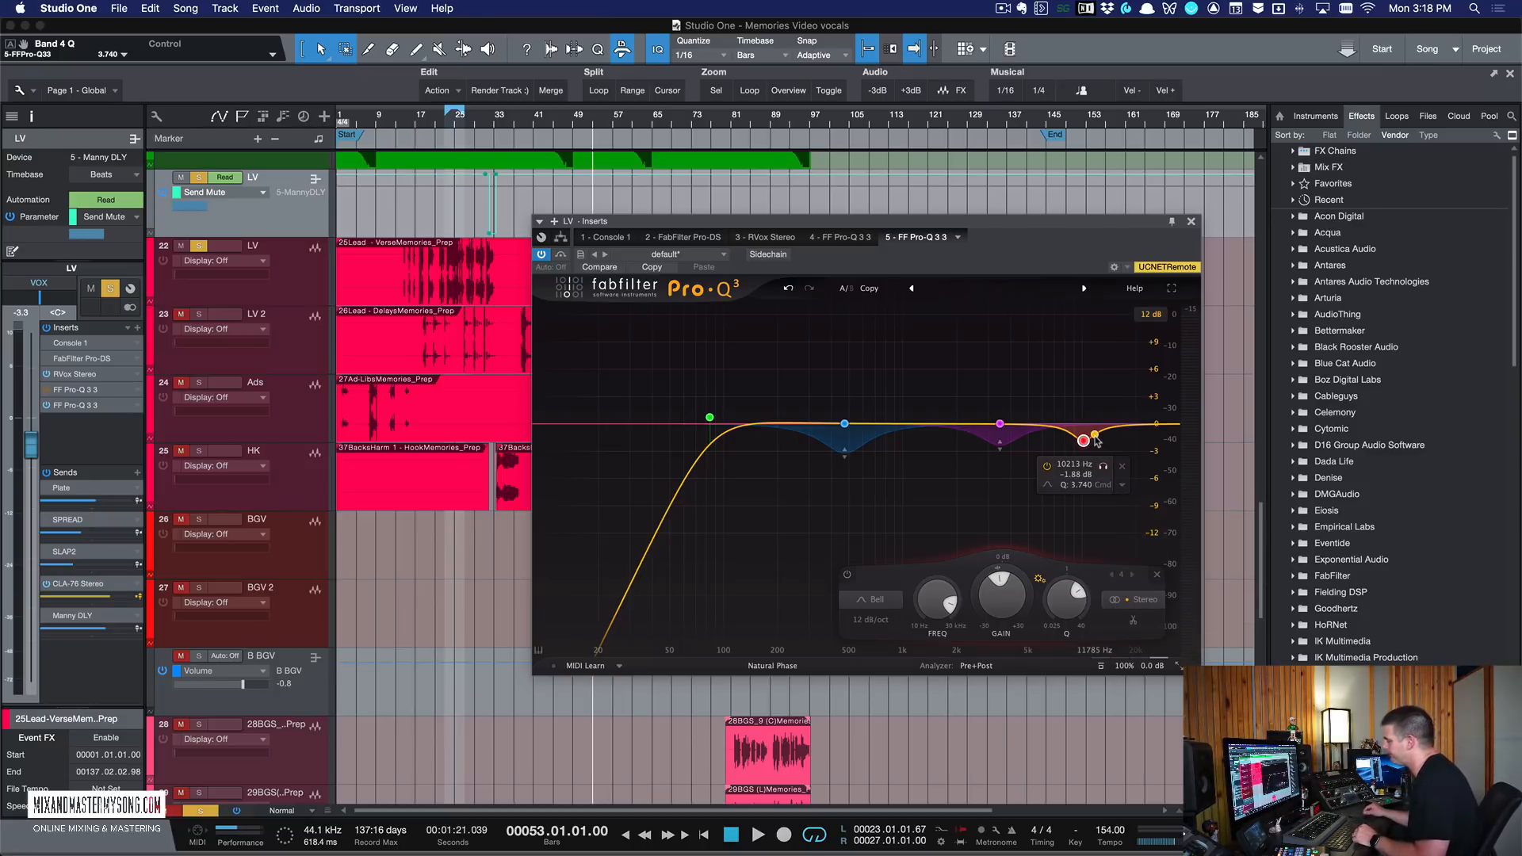
# Step: Add a High Shelf band at about 10.9 kHz, boosting 6.77 dB with a broad Q of 0.246
pyautogui.click(1156, 424)
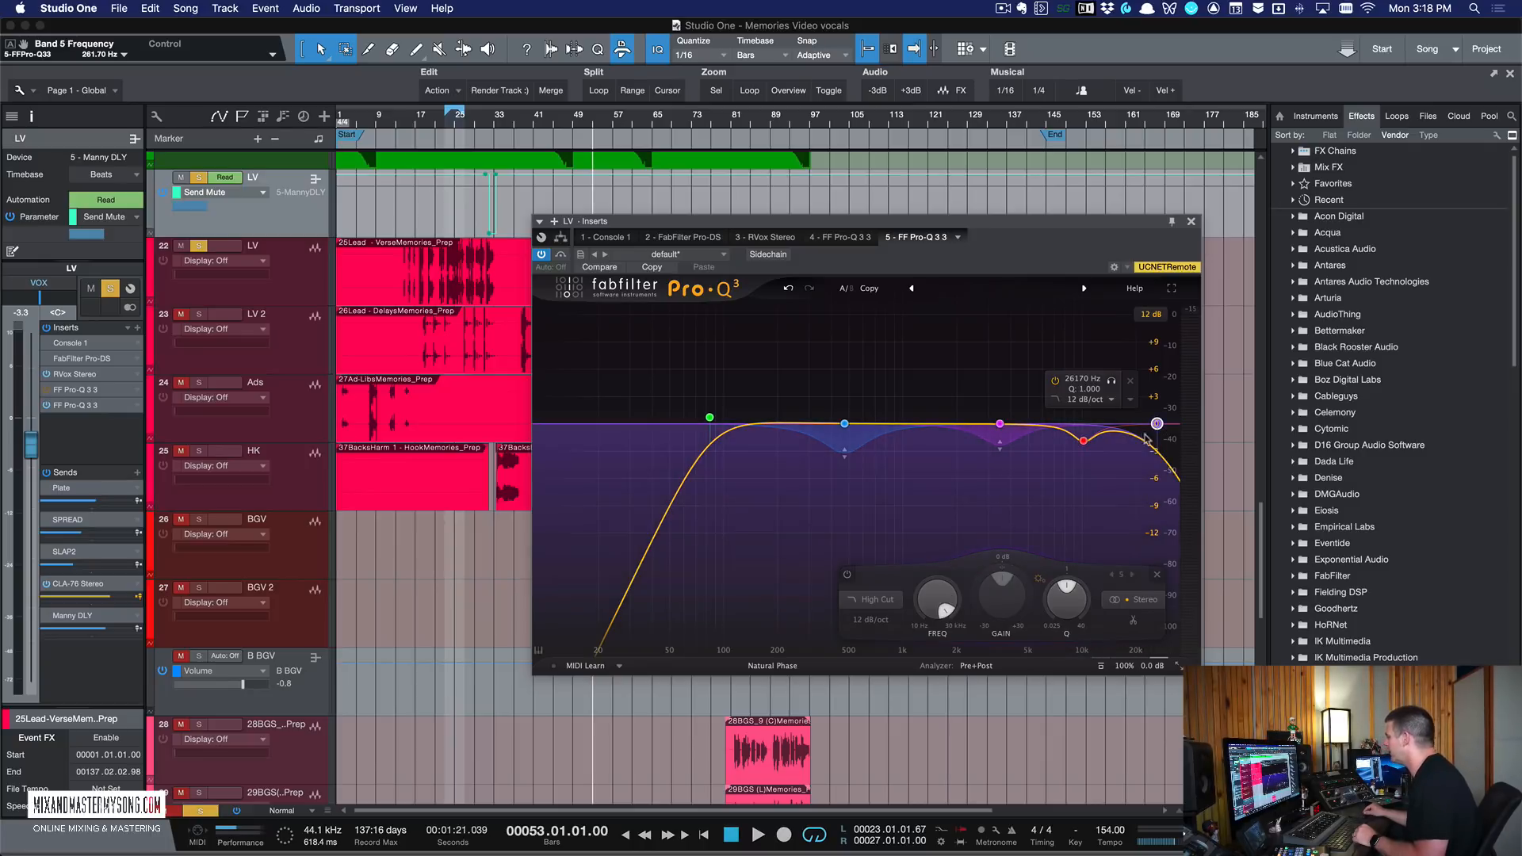
pyautogui.click(870, 600)
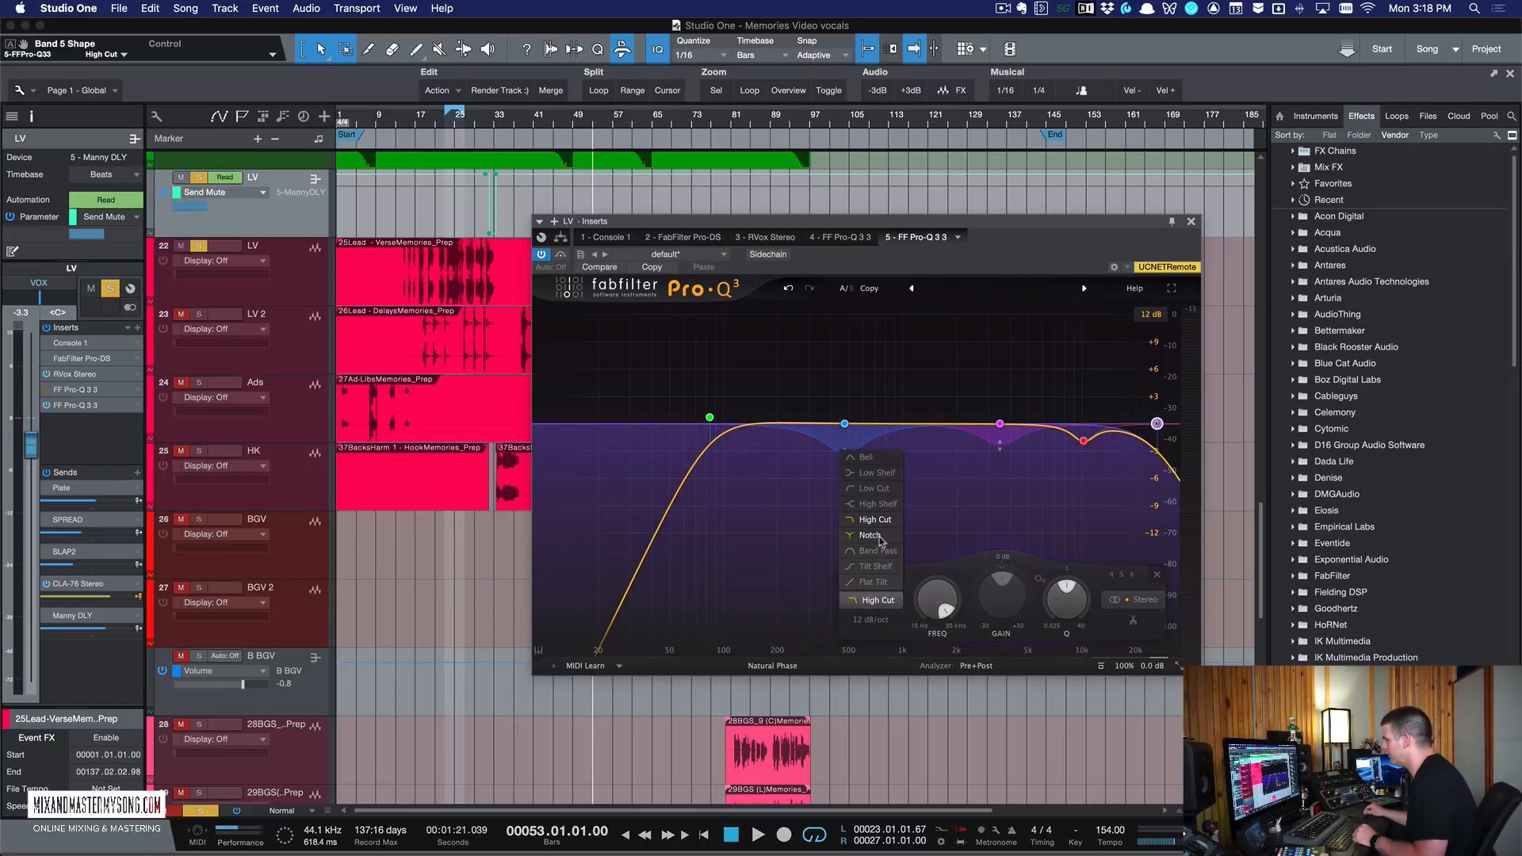
pyautogui.click(879, 505)
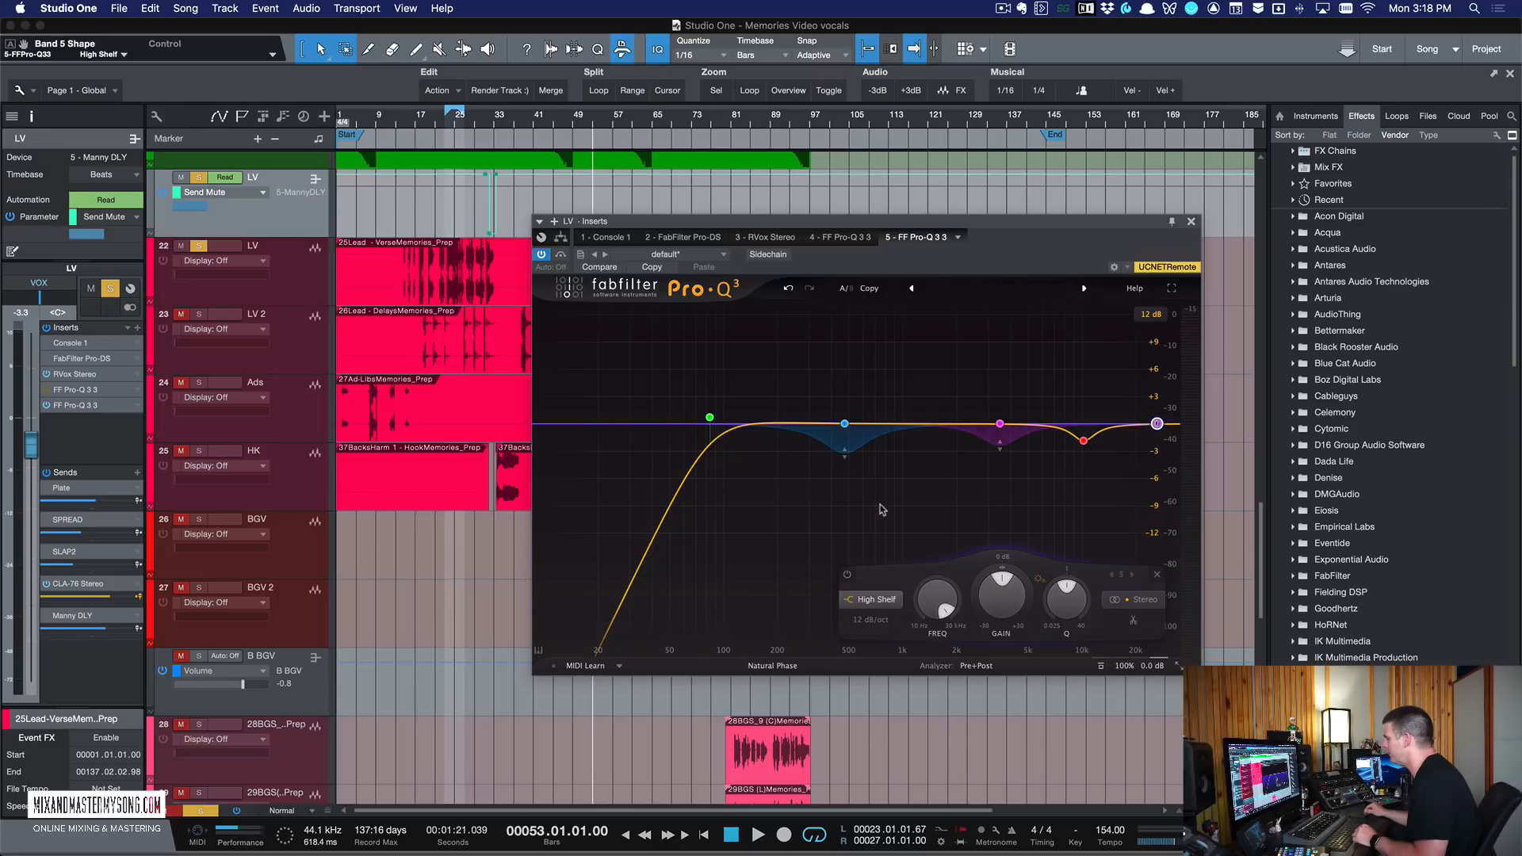
pyautogui.moveTo(1157, 423); pyautogui.dragTo(1090, 382)
pyautogui.scroll(-10, 1091, 405)
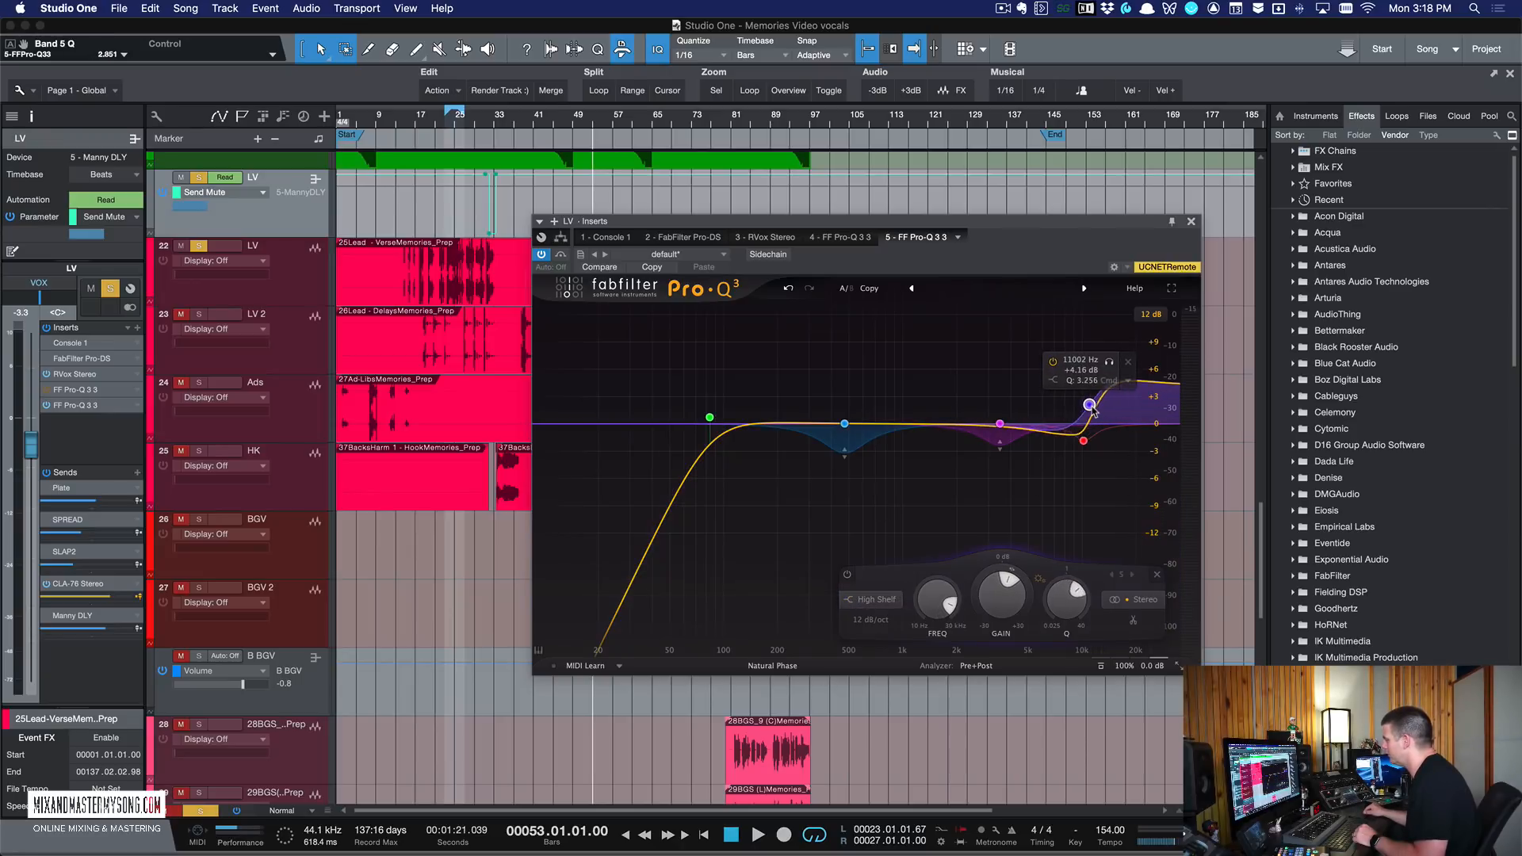
pyautogui.scroll(-3, 1091, 406)
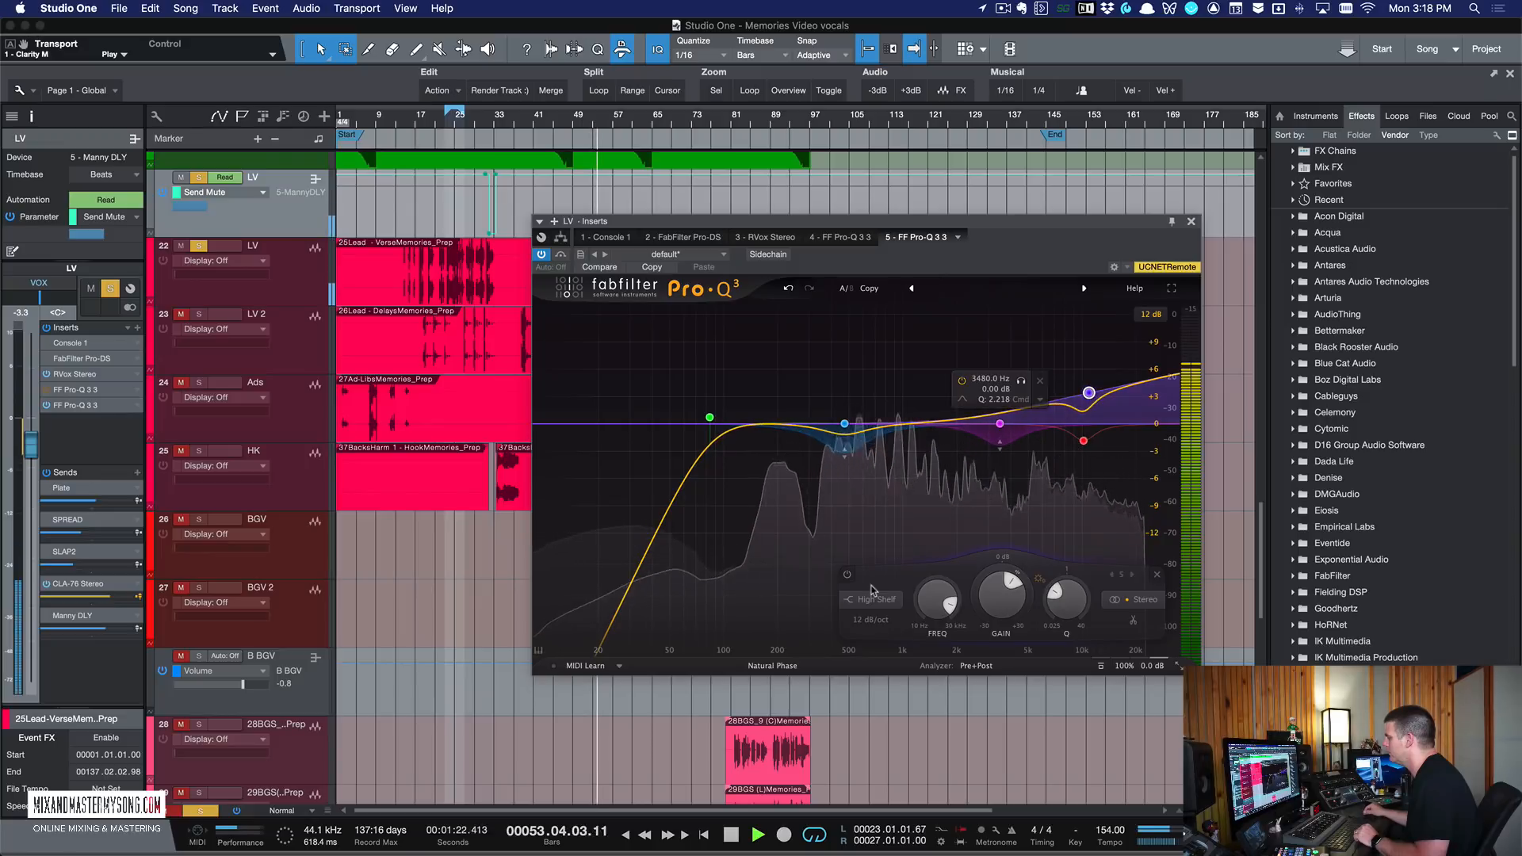
# Step: Compare the vocal during playback with the high shelf bypassed and enabled, leave it enabled, and reposition the plug-in window slightly
pyautogui.click(847, 576)
pyautogui.press('space')
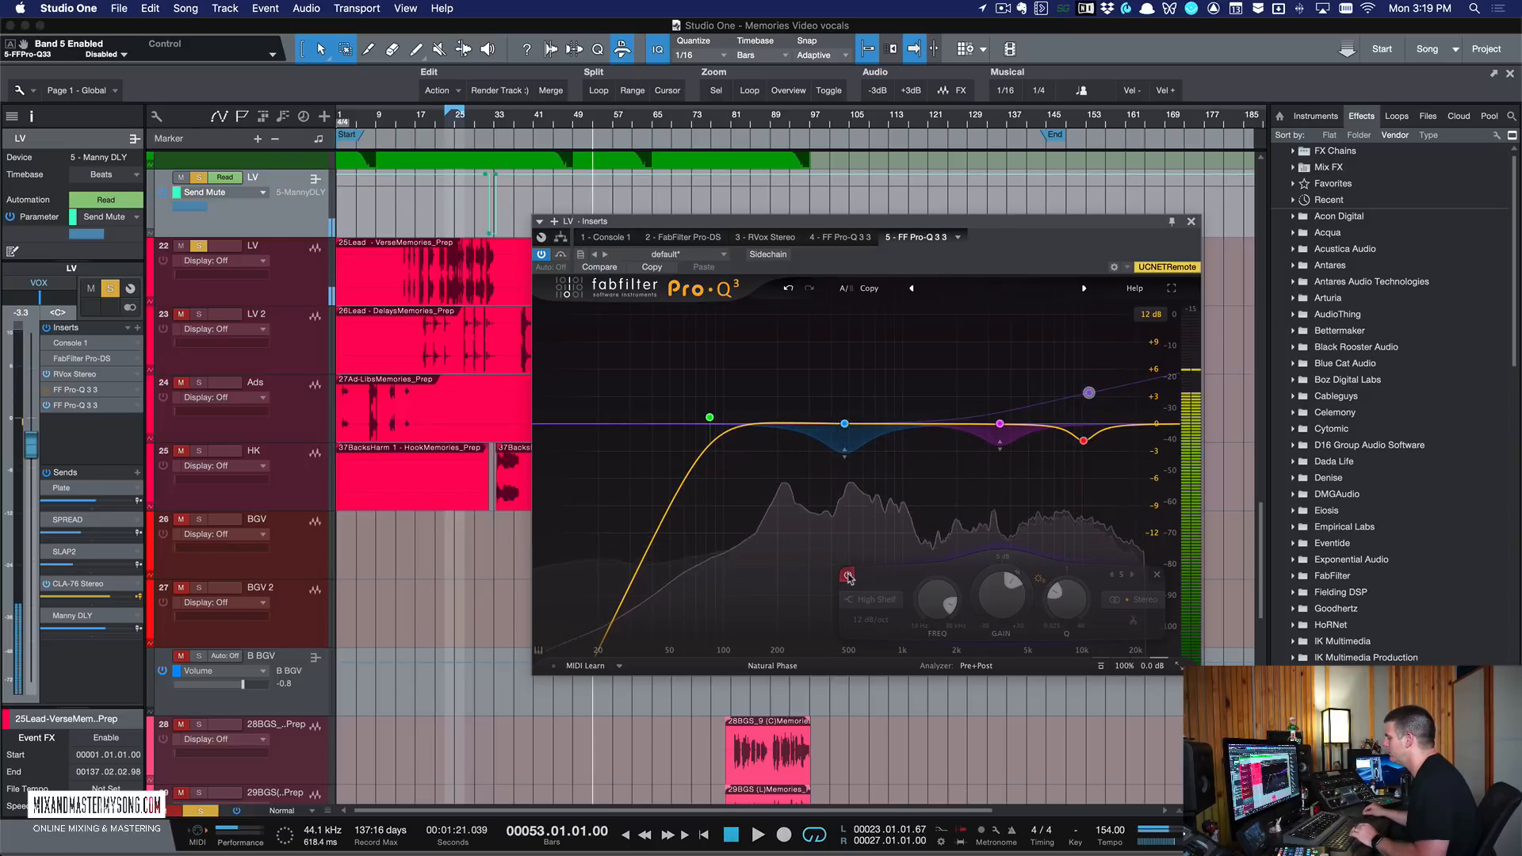
pyautogui.press('space')
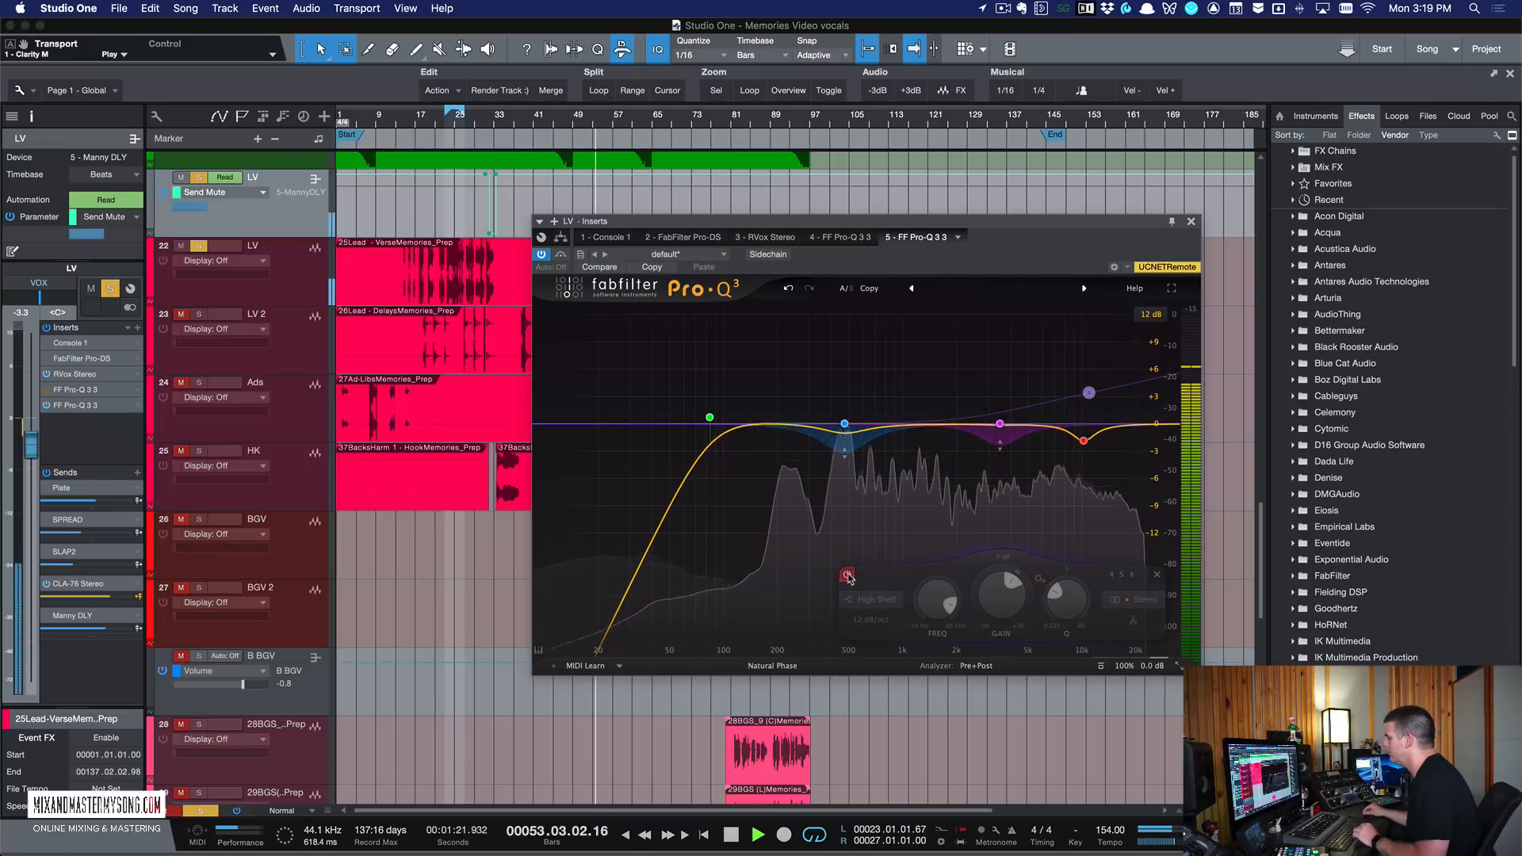
pyautogui.click(848, 576)
pyautogui.click(847, 576)
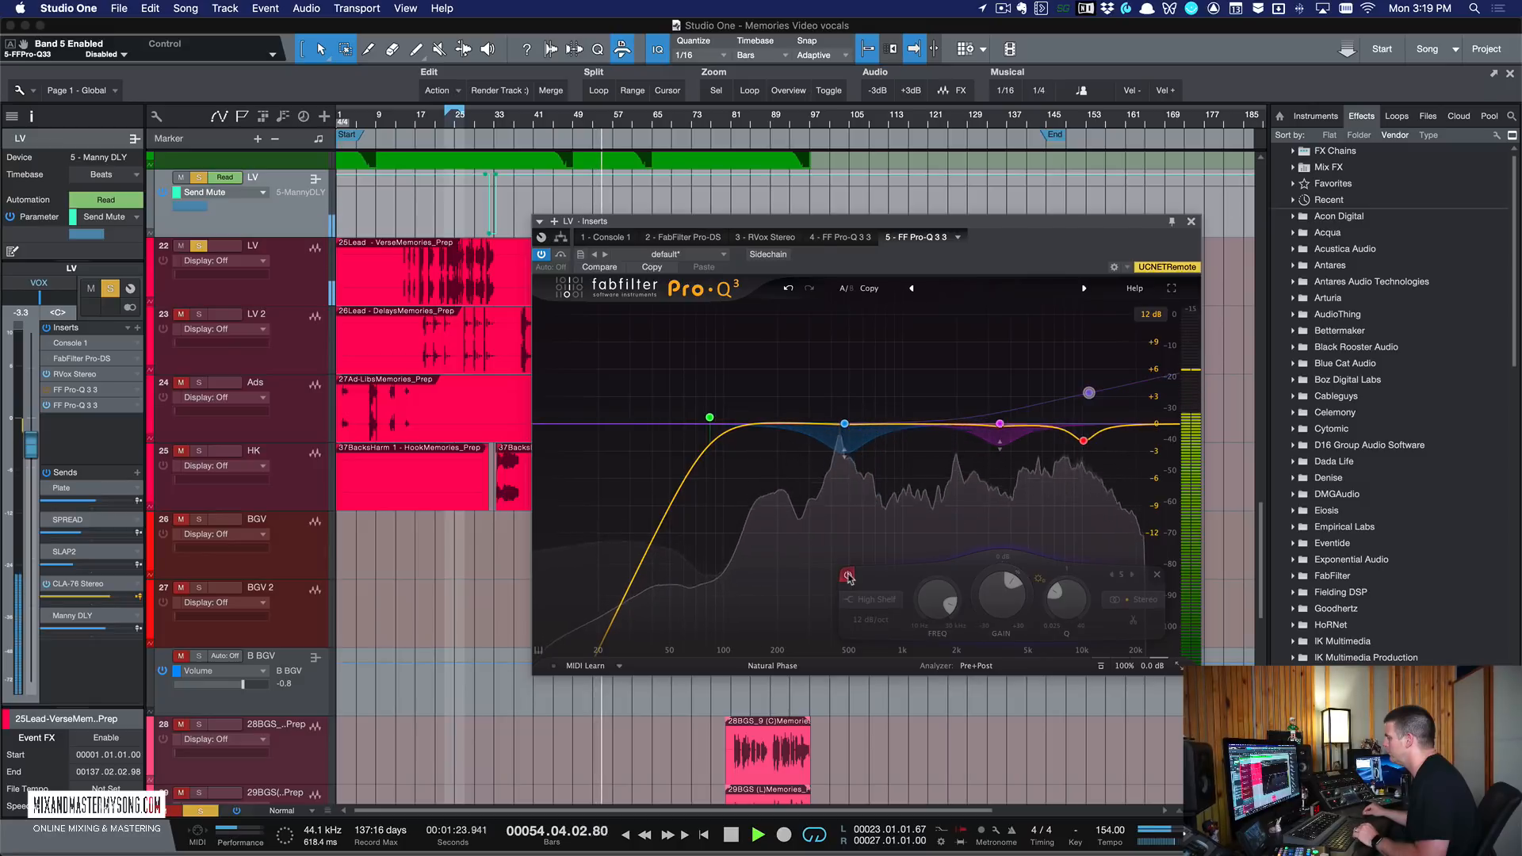
pyautogui.click(848, 576)
pyautogui.press('space')
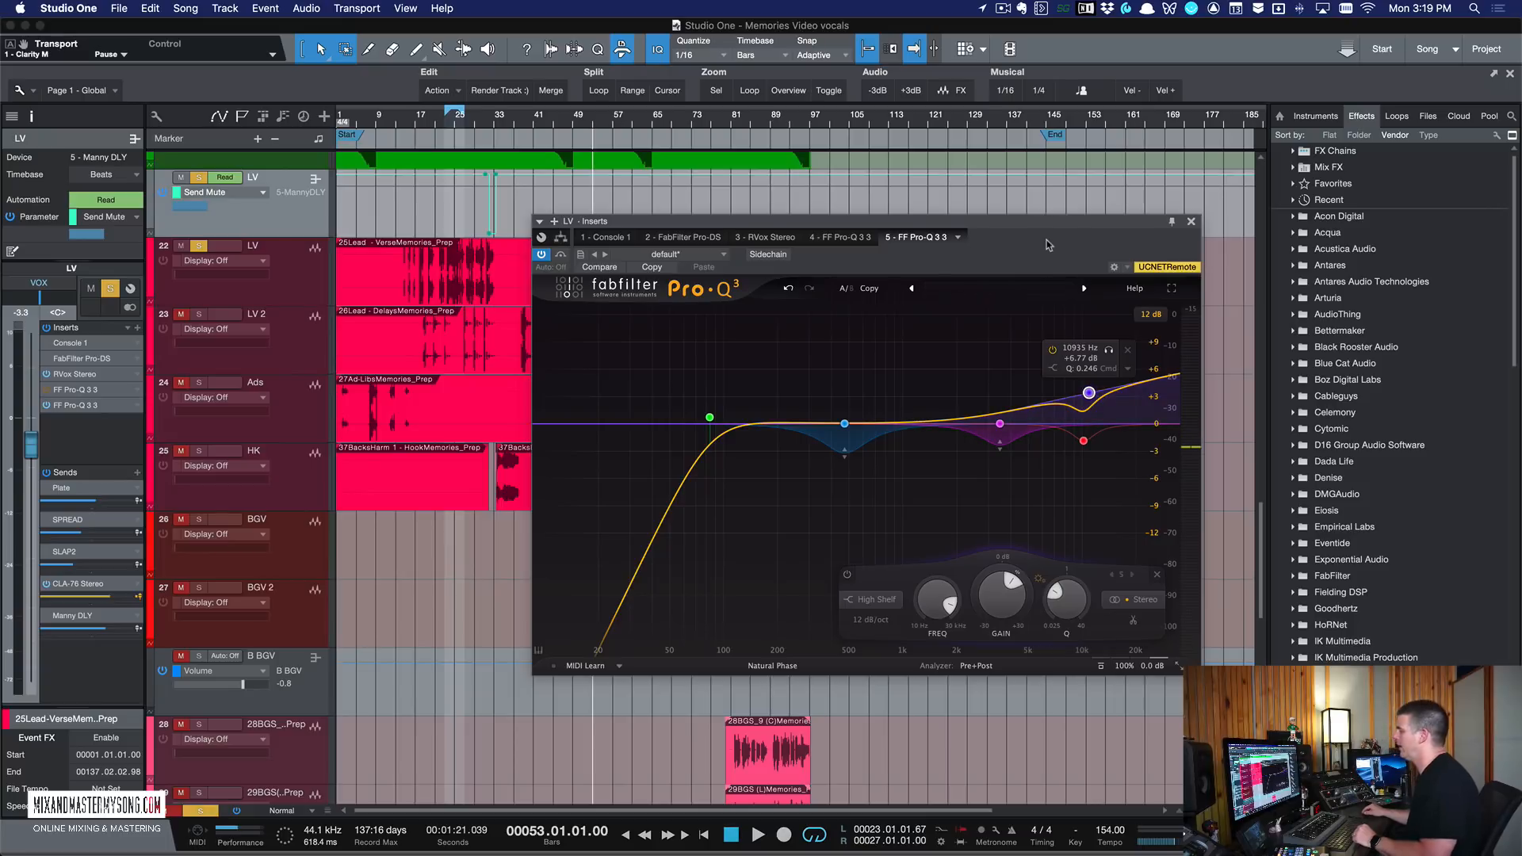
pyautogui.moveTo(1049, 226); pyautogui.dragTo(1019, 201)
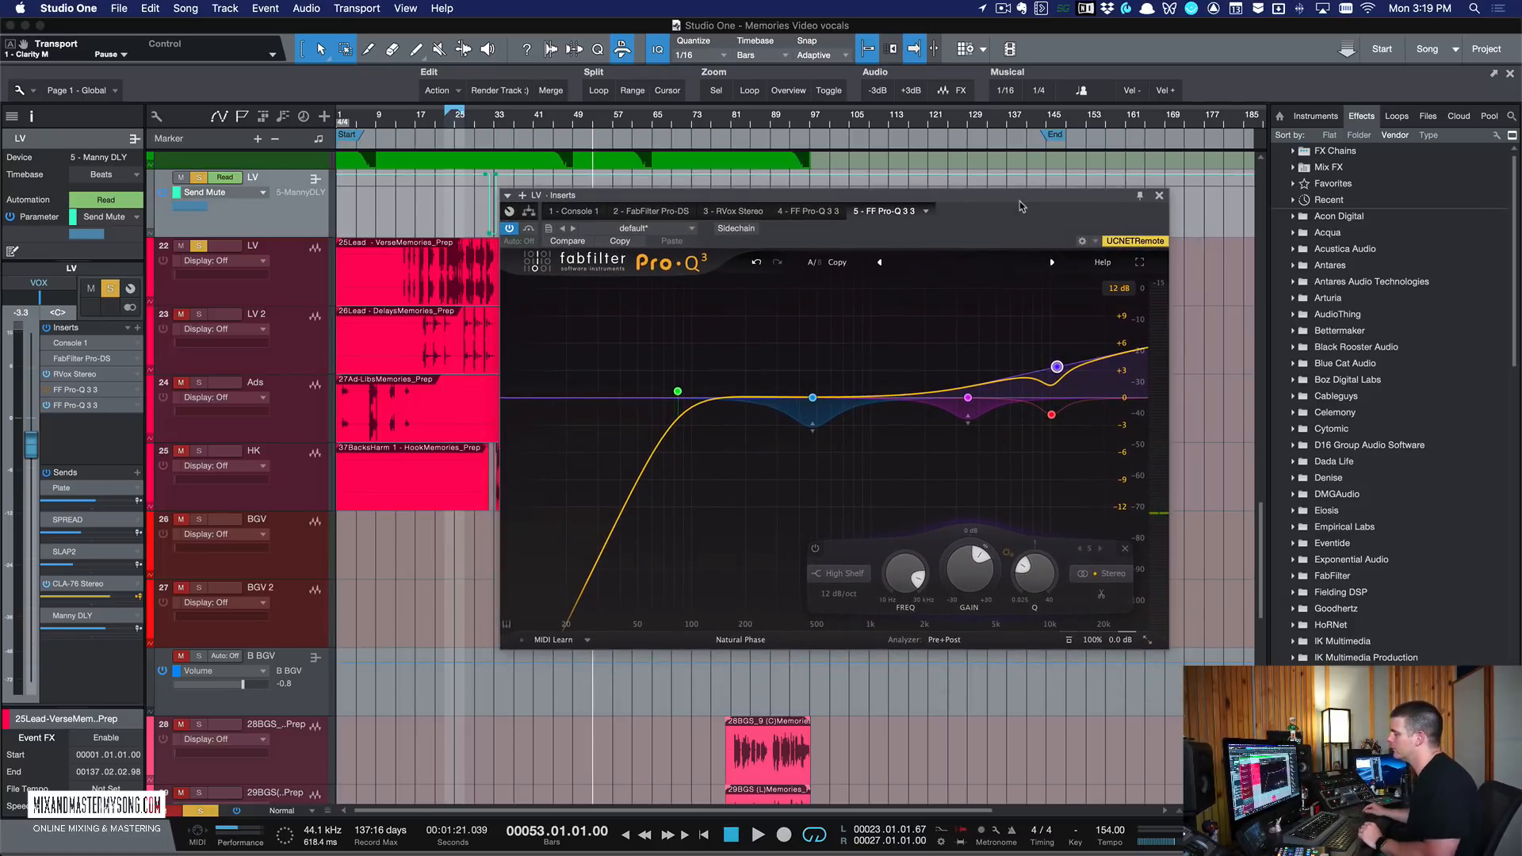